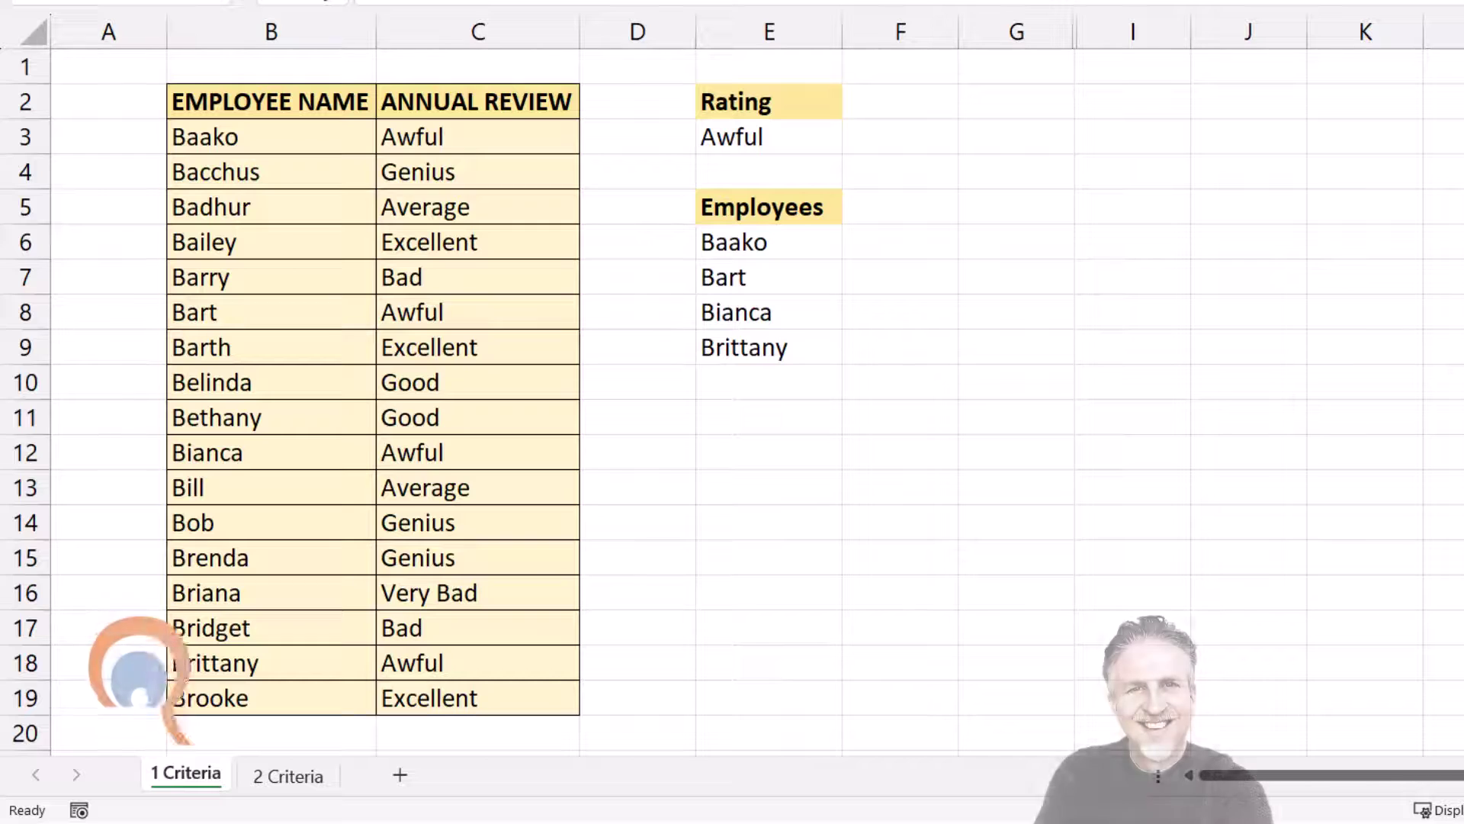
Set the E3 rating to Excellent, then move to the 2 Criteria sheet.
{"action": "left_click", "coordinate": [779, 138]}
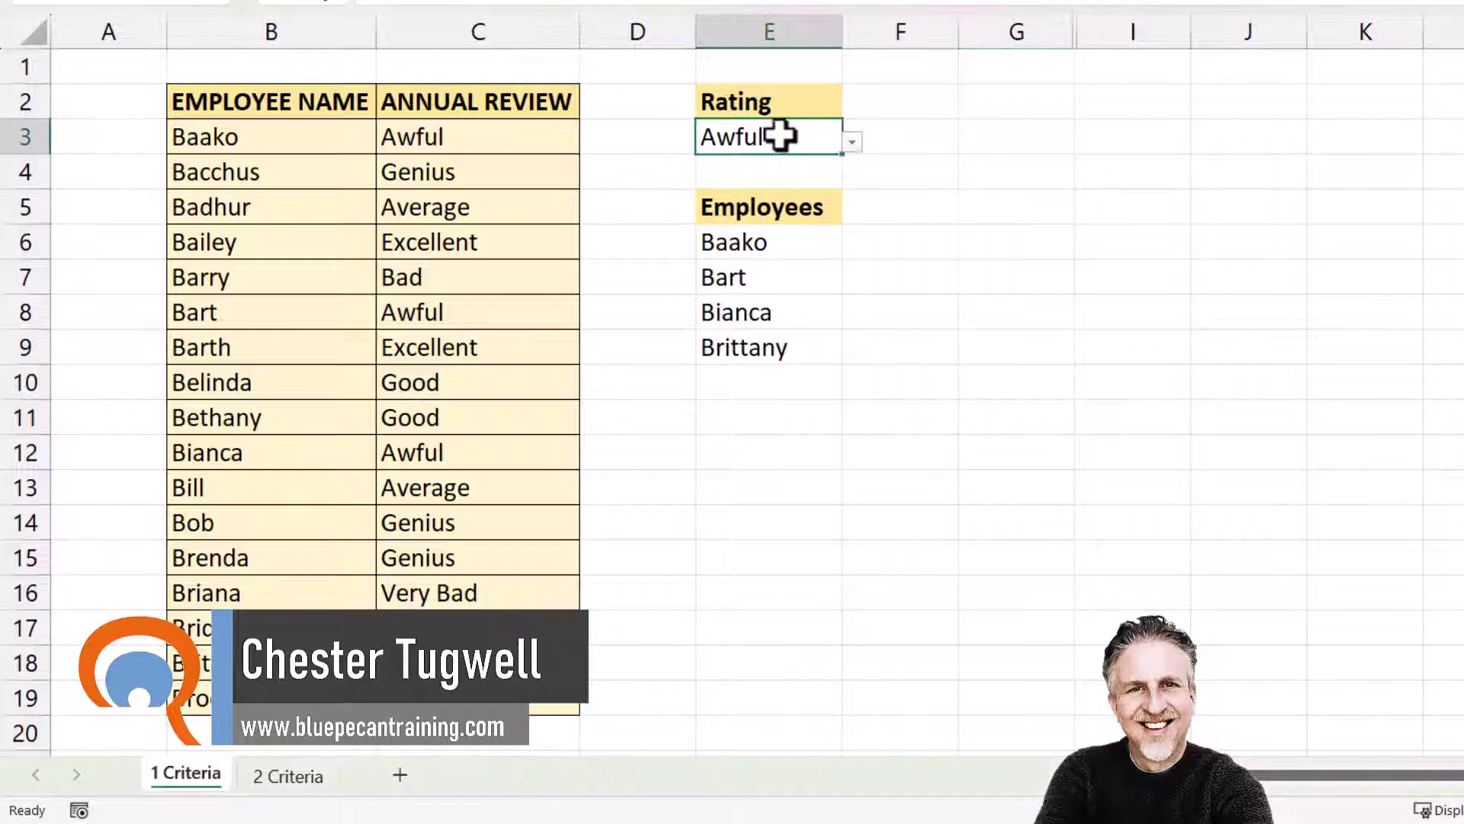
{"action": "left_click", "coordinate": [851, 140]}
{"action": "left_click", "coordinate": [732, 194]}
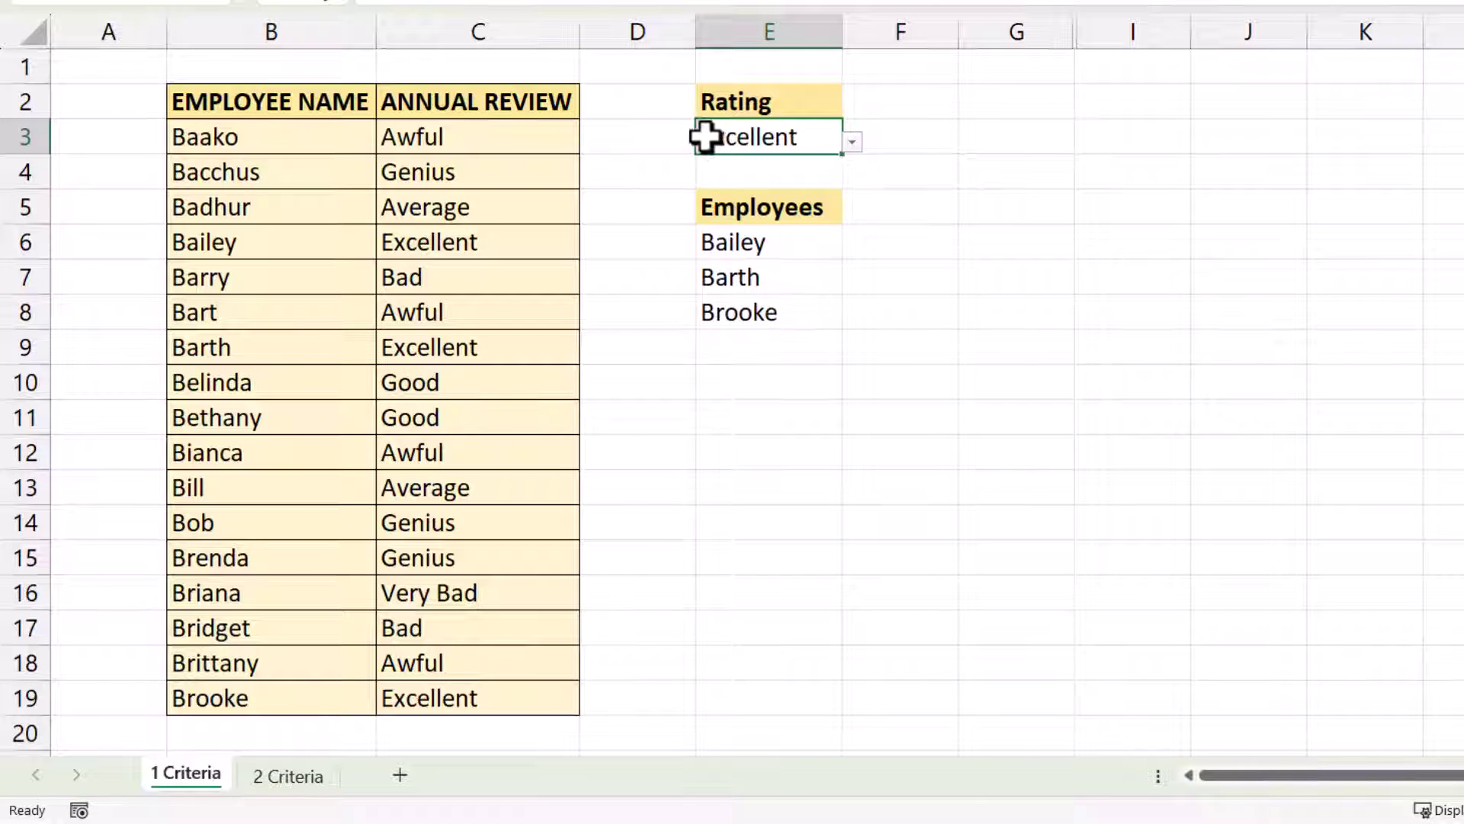
{"action": "left_click", "coordinate": [288, 777]}
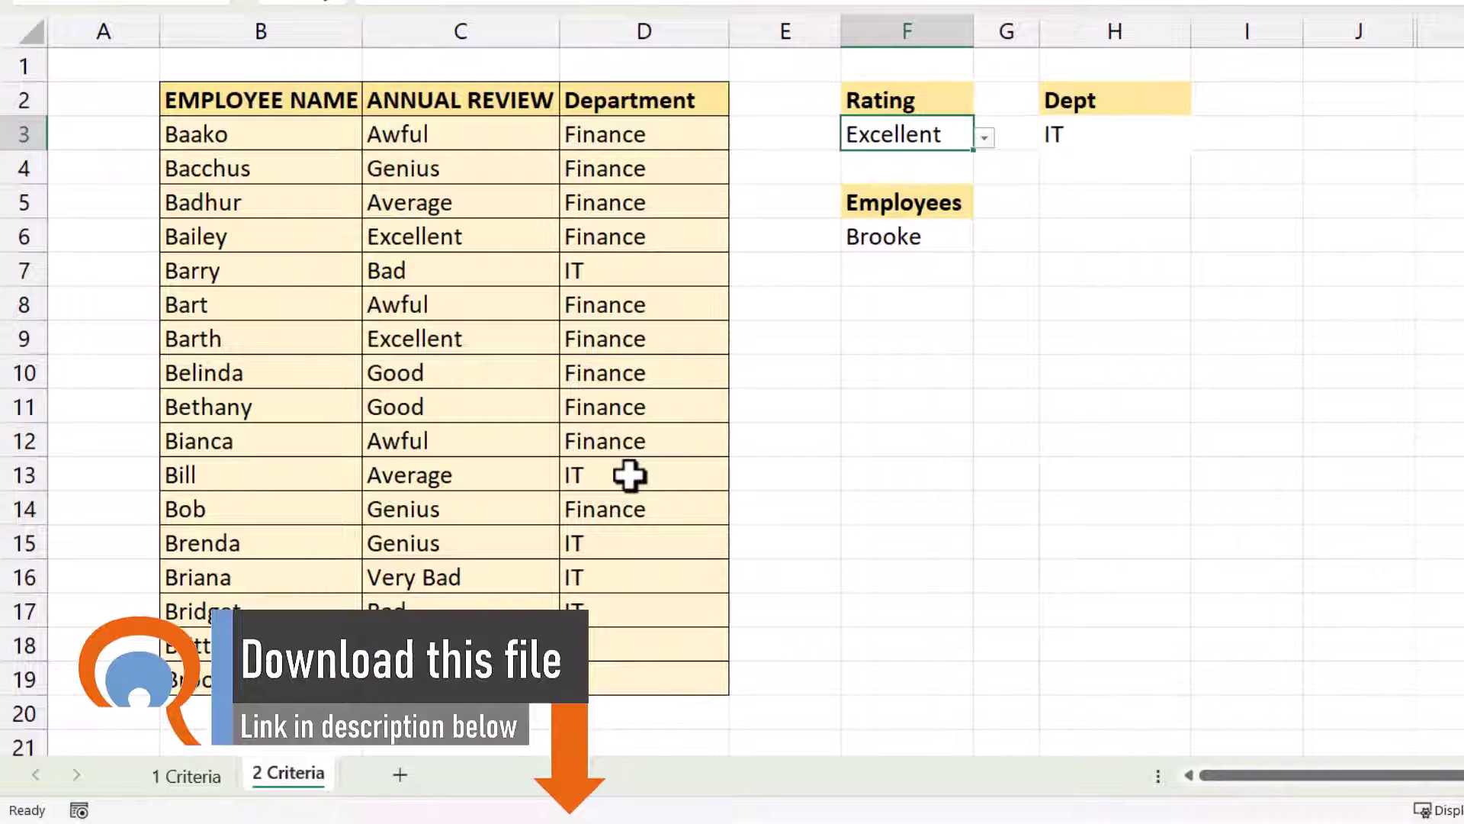
Set the F3 Rating to Genius and the H3 Dept to Finance.
{"action": "left_click", "coordinate": [985, 137]}
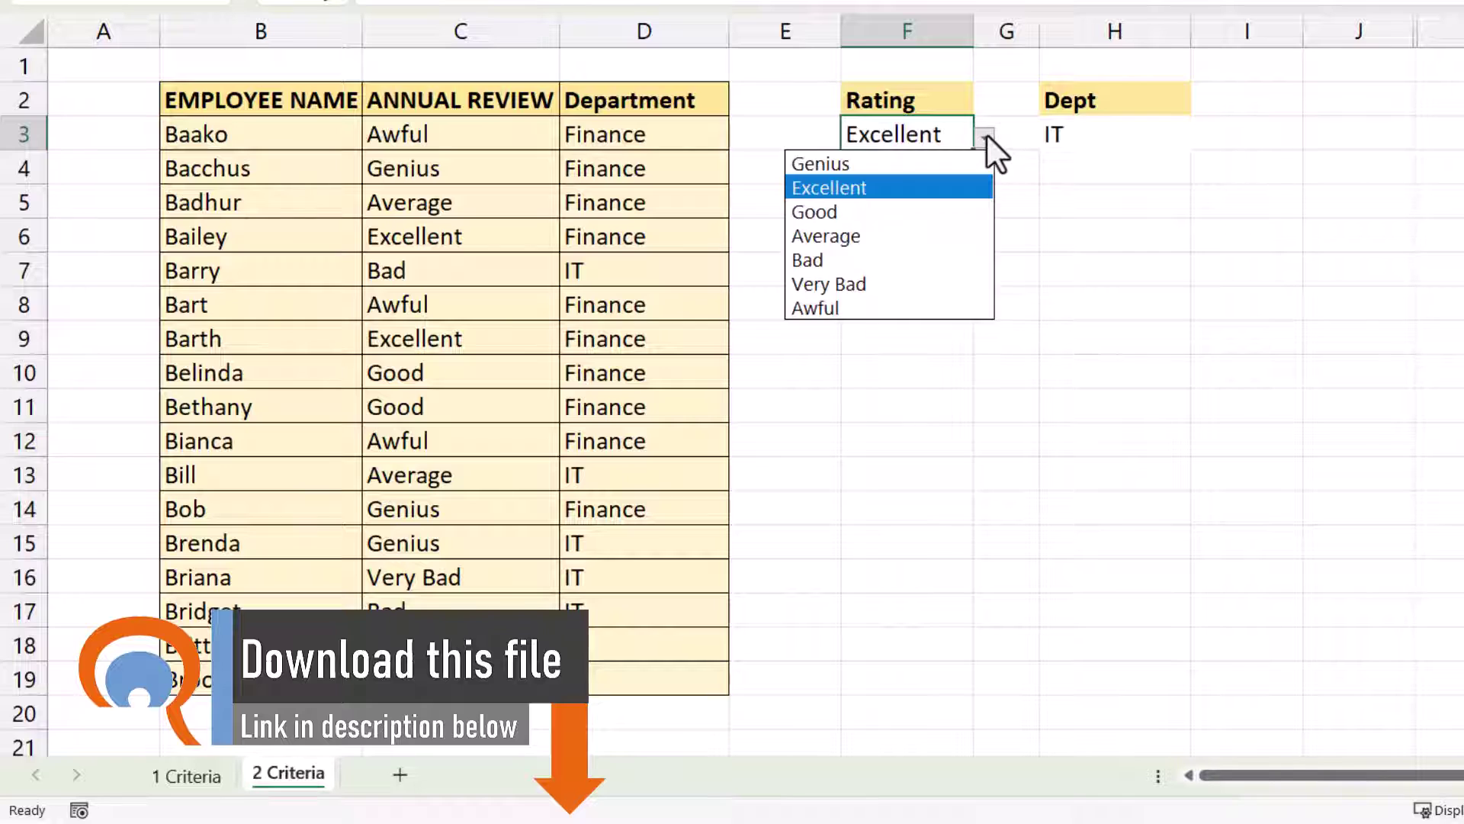
{"action": "left_click", "coordinate": [841, 164]}
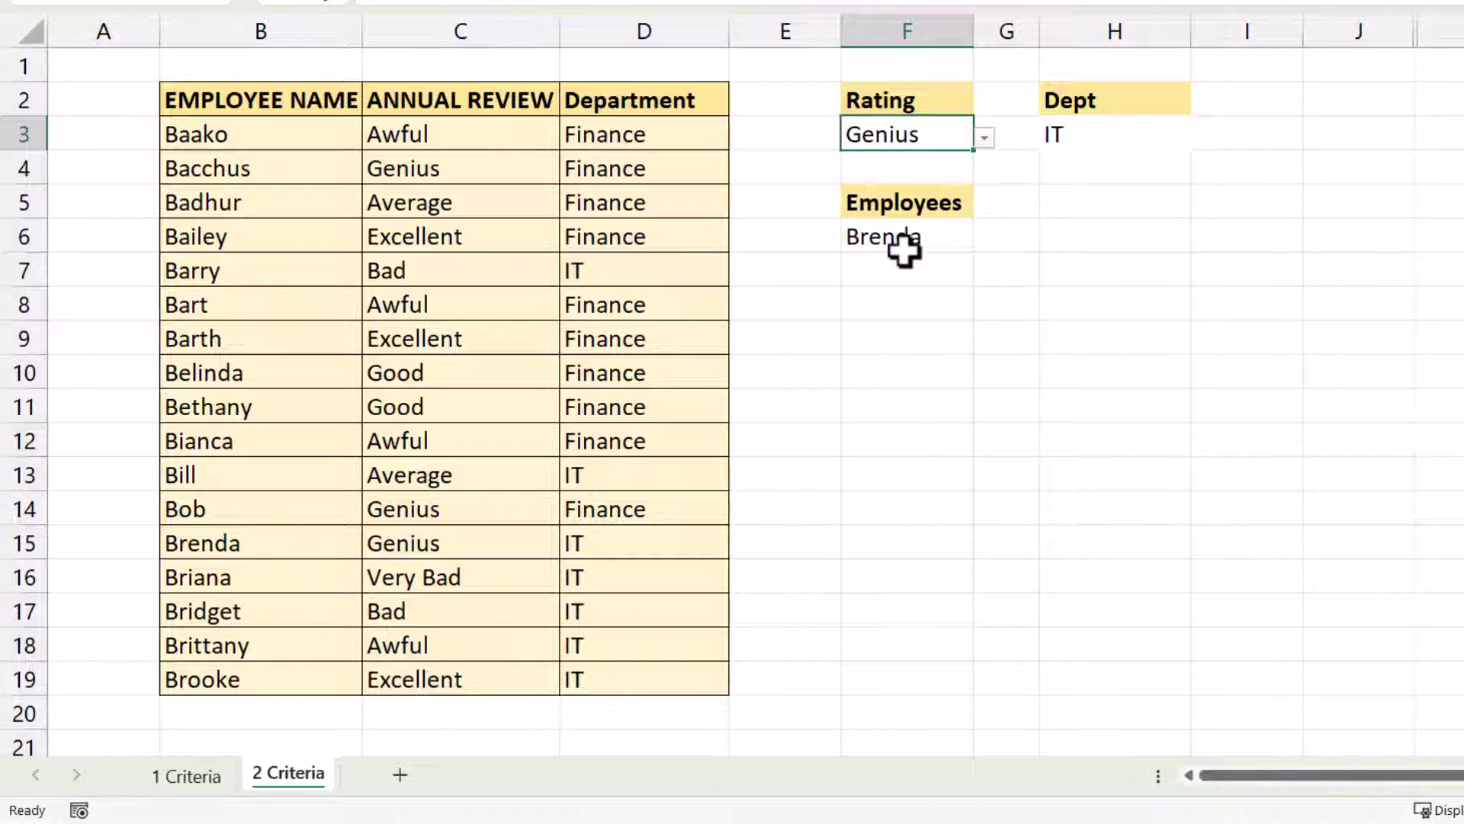
{"action": "left_click", "coordinate": [1106, 134]}
{"action": "left_click", "coordinate": [1201, 137]}
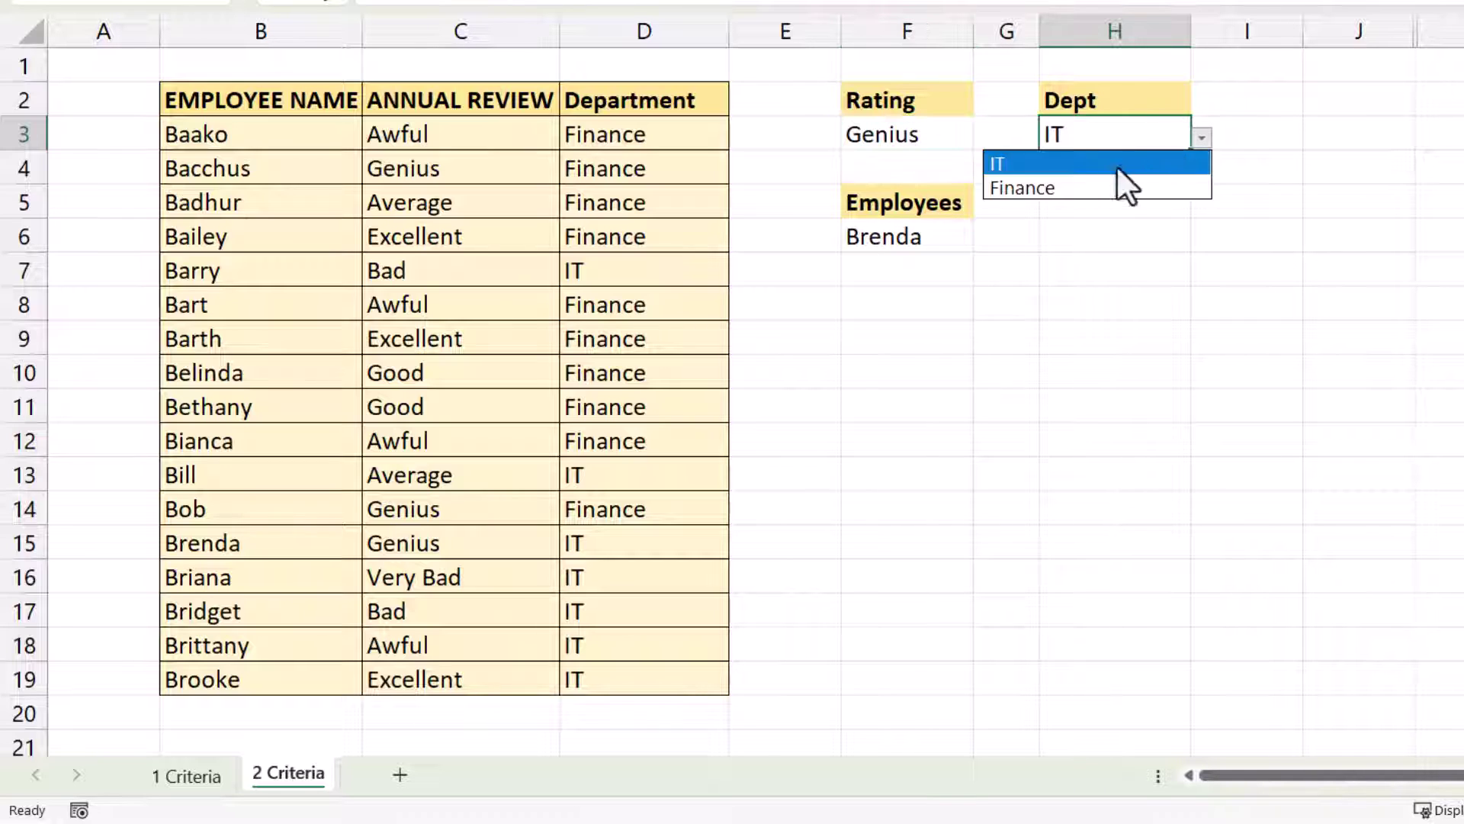
{"action": "left_click", "coordinate": [1045, 186]}
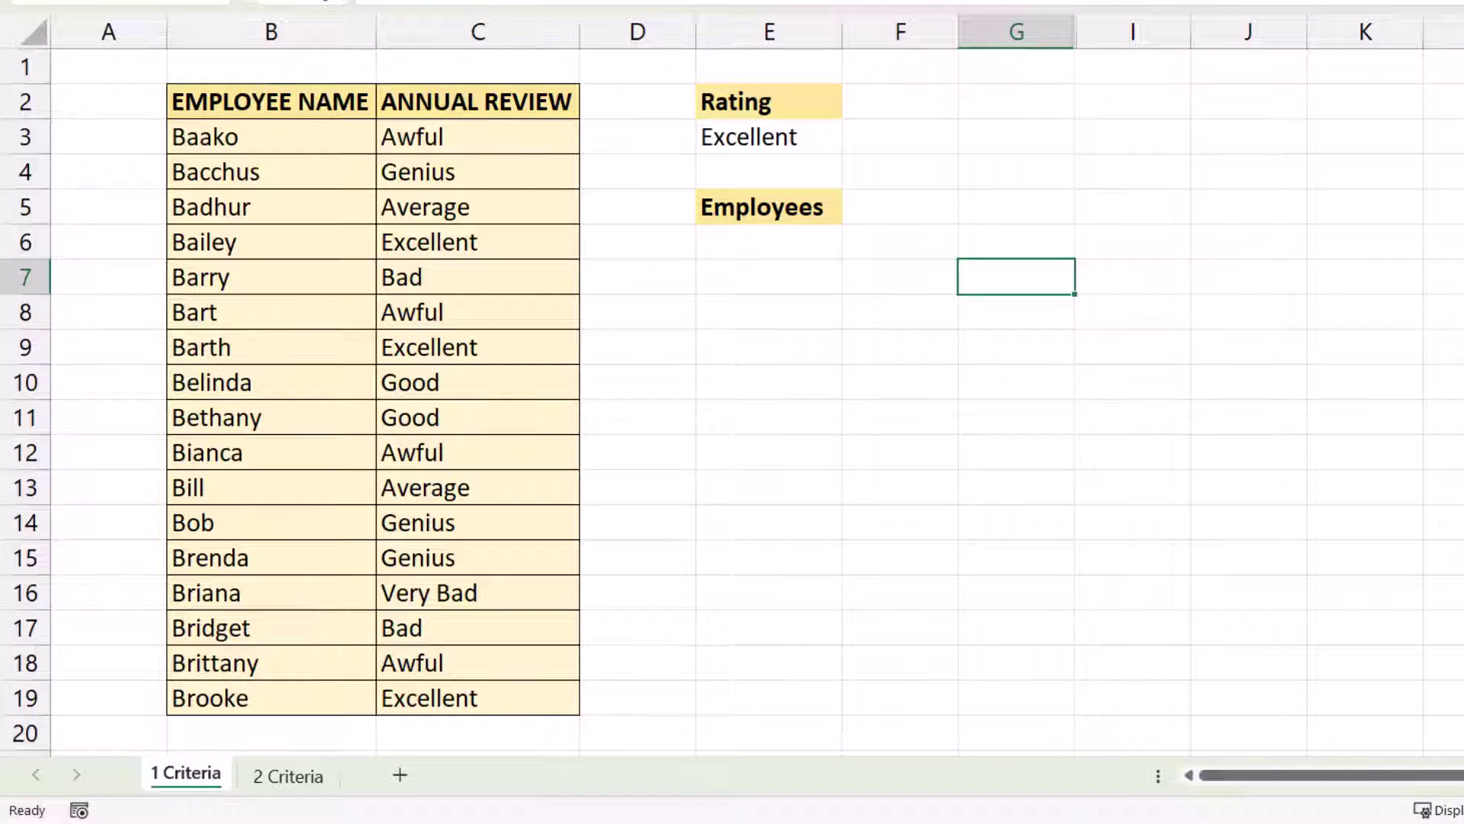
Enter =FILTER(B3:B19,C3:C19=E3) in E6 to list employees matching the E3 rating.
{"action": "left_click", "coordinate": [768, 241]}
{"action": "type", "text": "=F"}
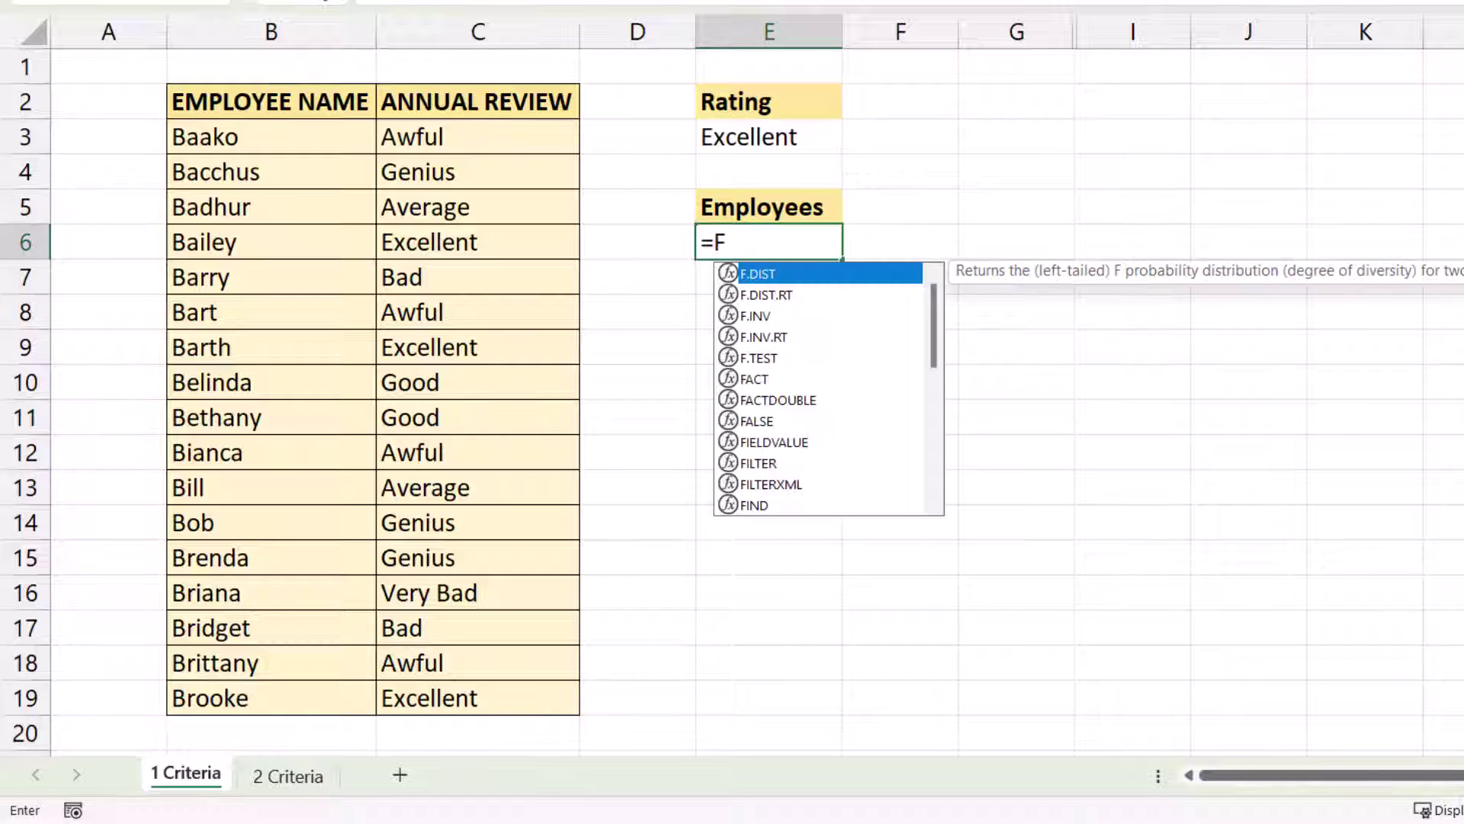
{"action": "type", "text": "ILTER("}
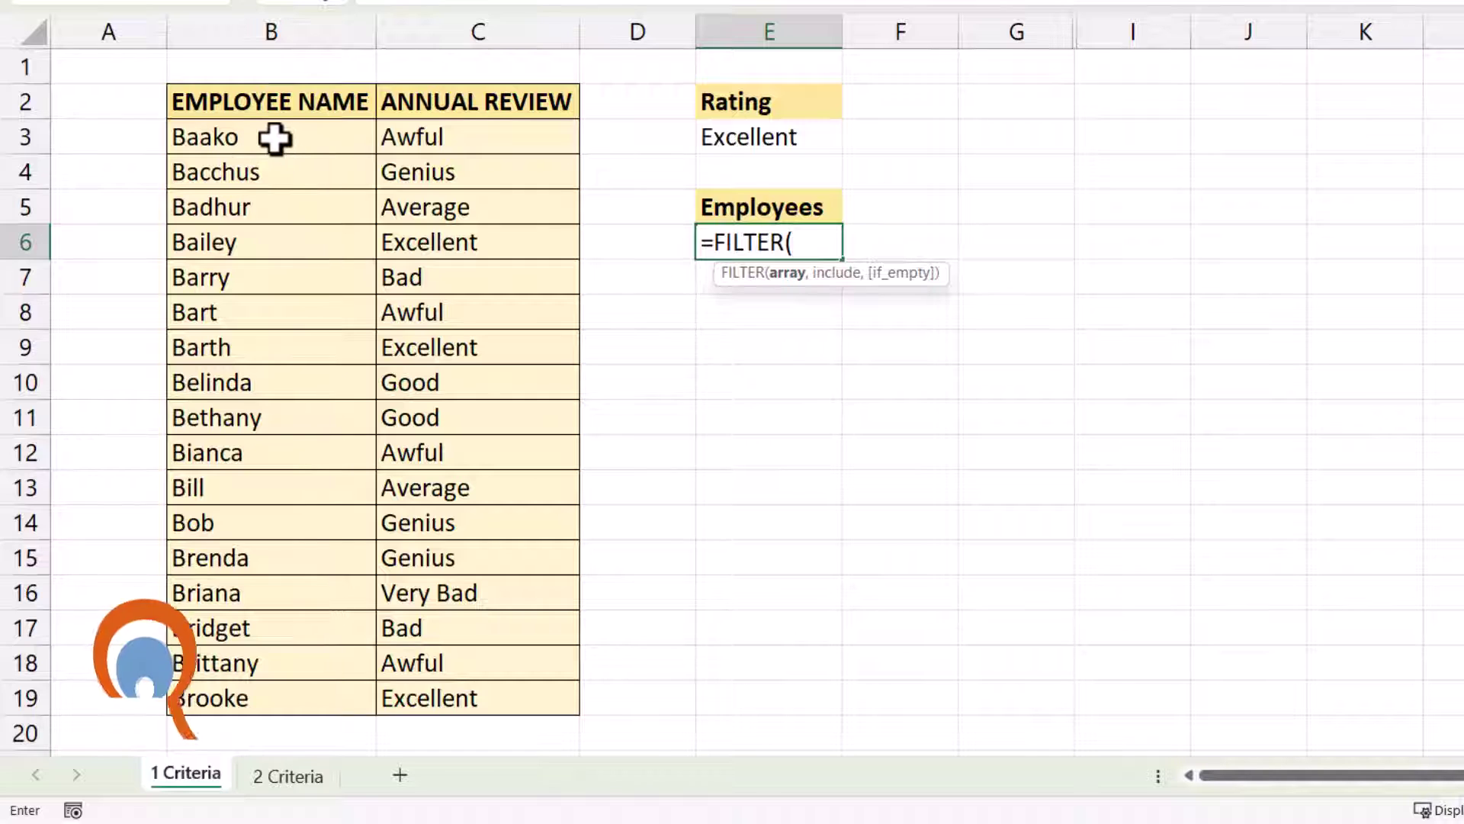
{"action": "left_click_drag", "start_coordinate": [277, 137], "coordinate": [269, 703]}
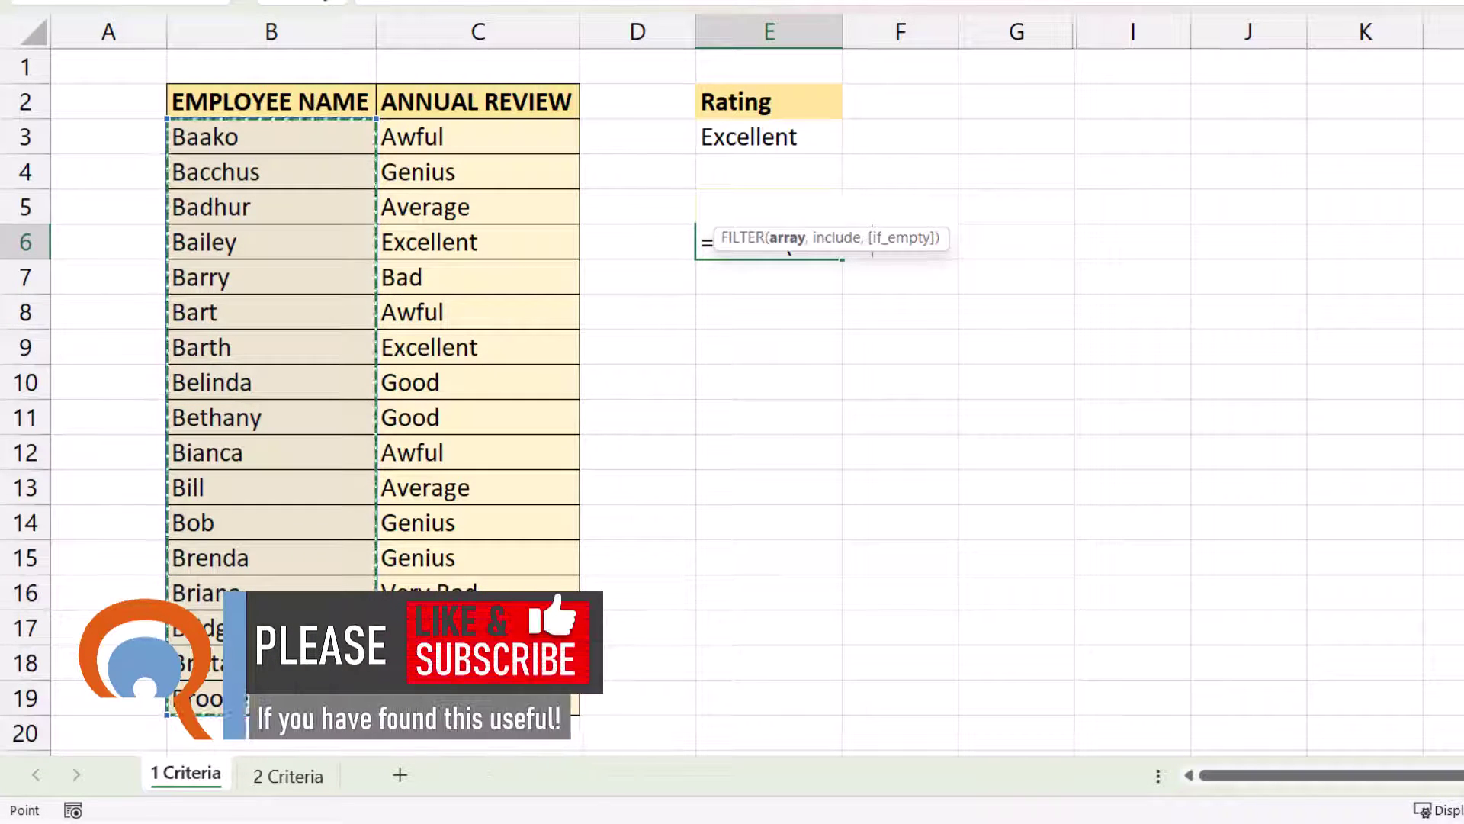
{"action": "type", "text": ","}
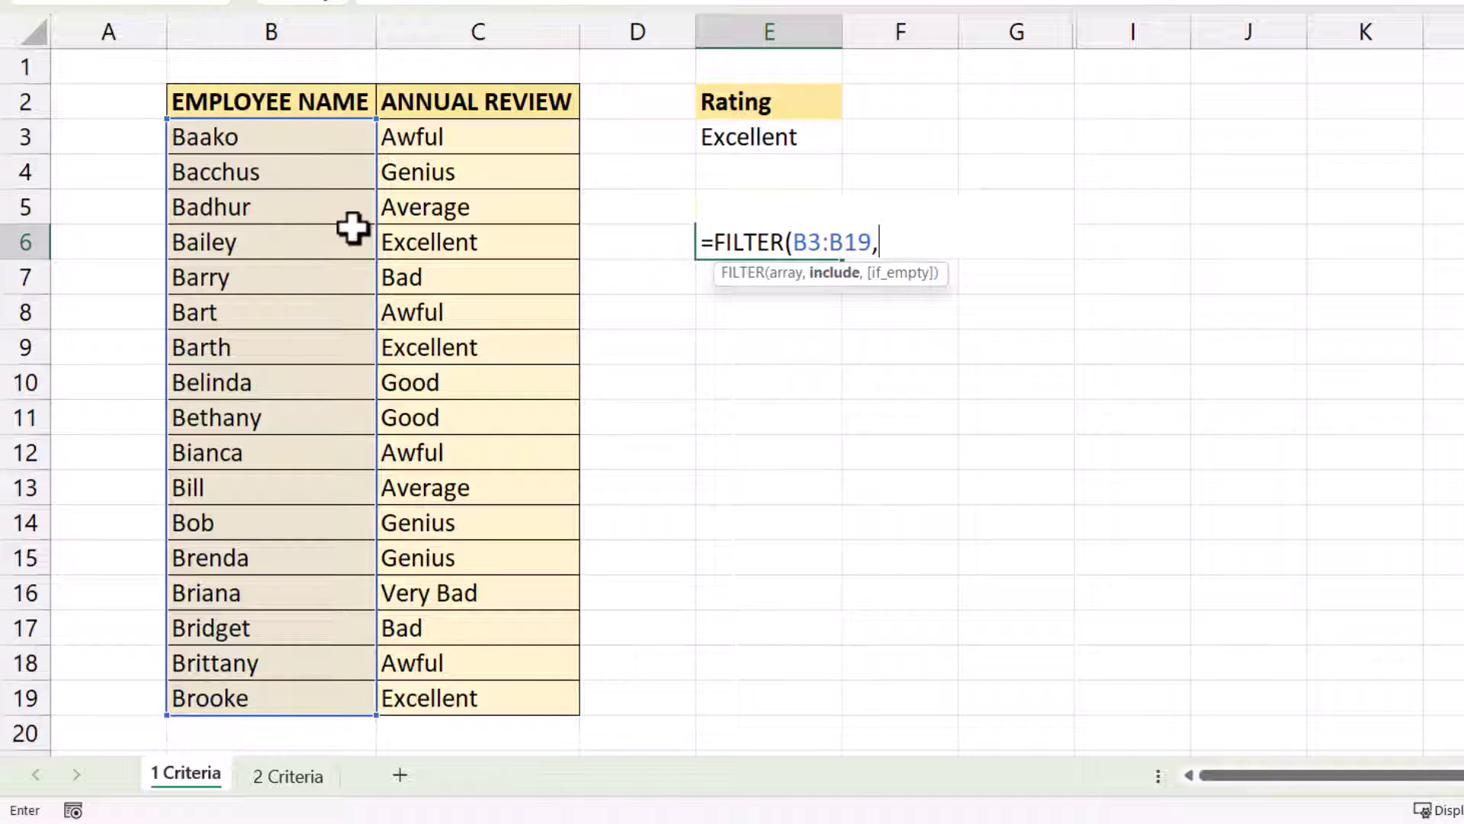
{"action": "left_click_drag", "start_coordinate": [470, 137], "coordinate": [483, 641]}
{"action": "scroll", "coordinate": [710, 503], "scroll_direction": "up", "scroll_amount": 1}
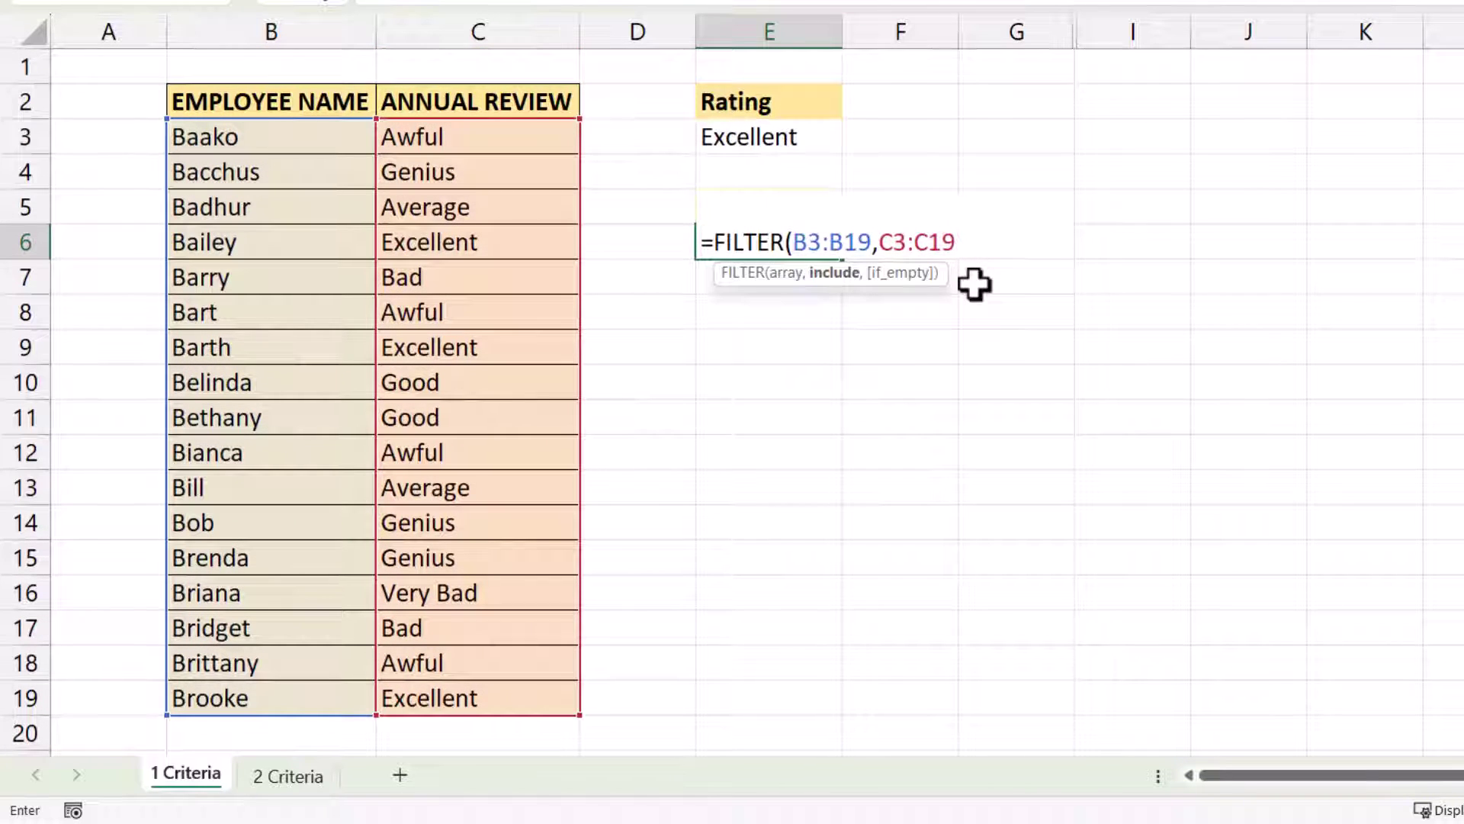
{"action": "left_click", "coordinate": [755, 138]}
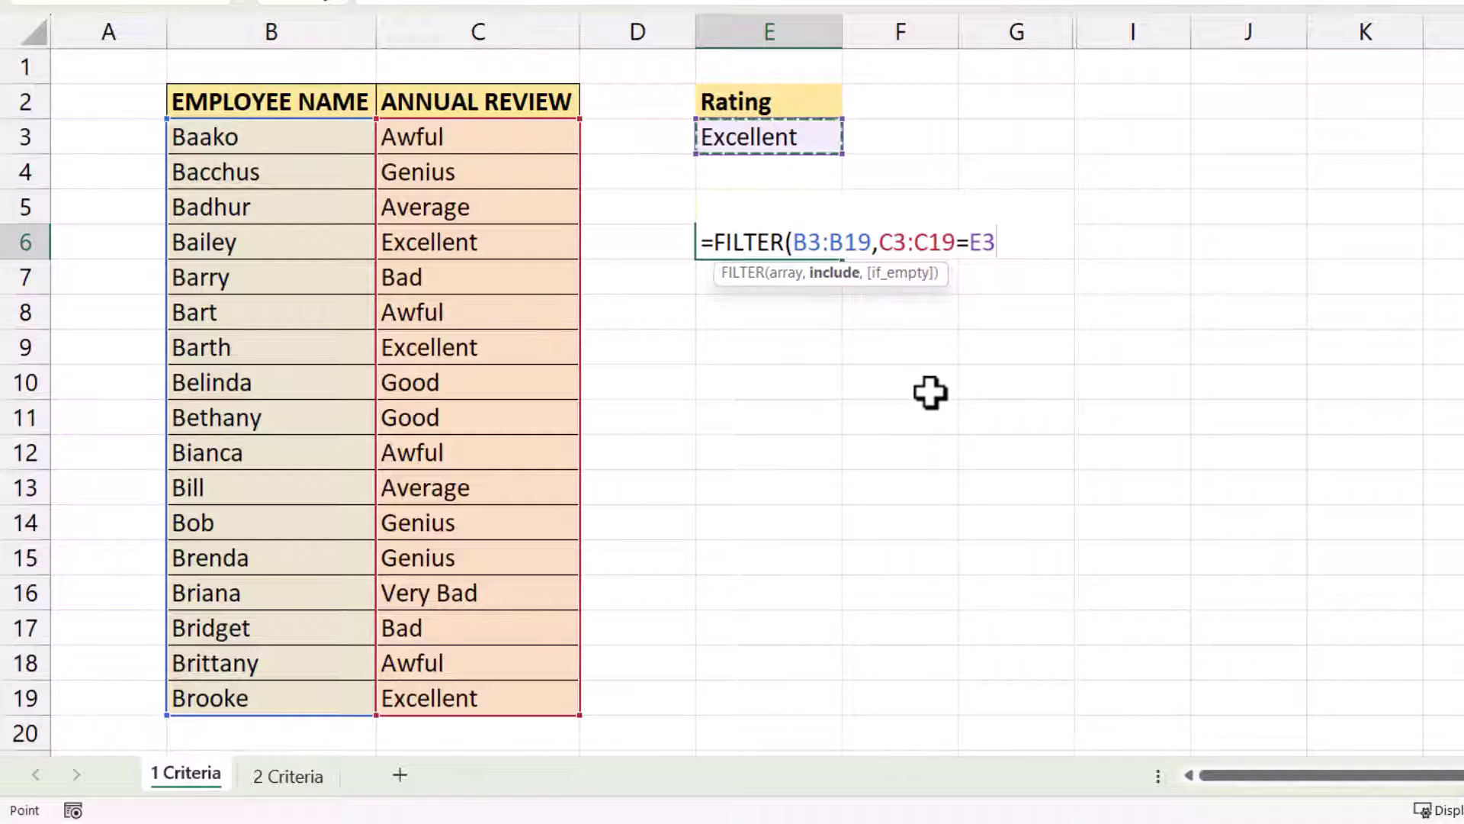
{"action": "type", "text": ")"}
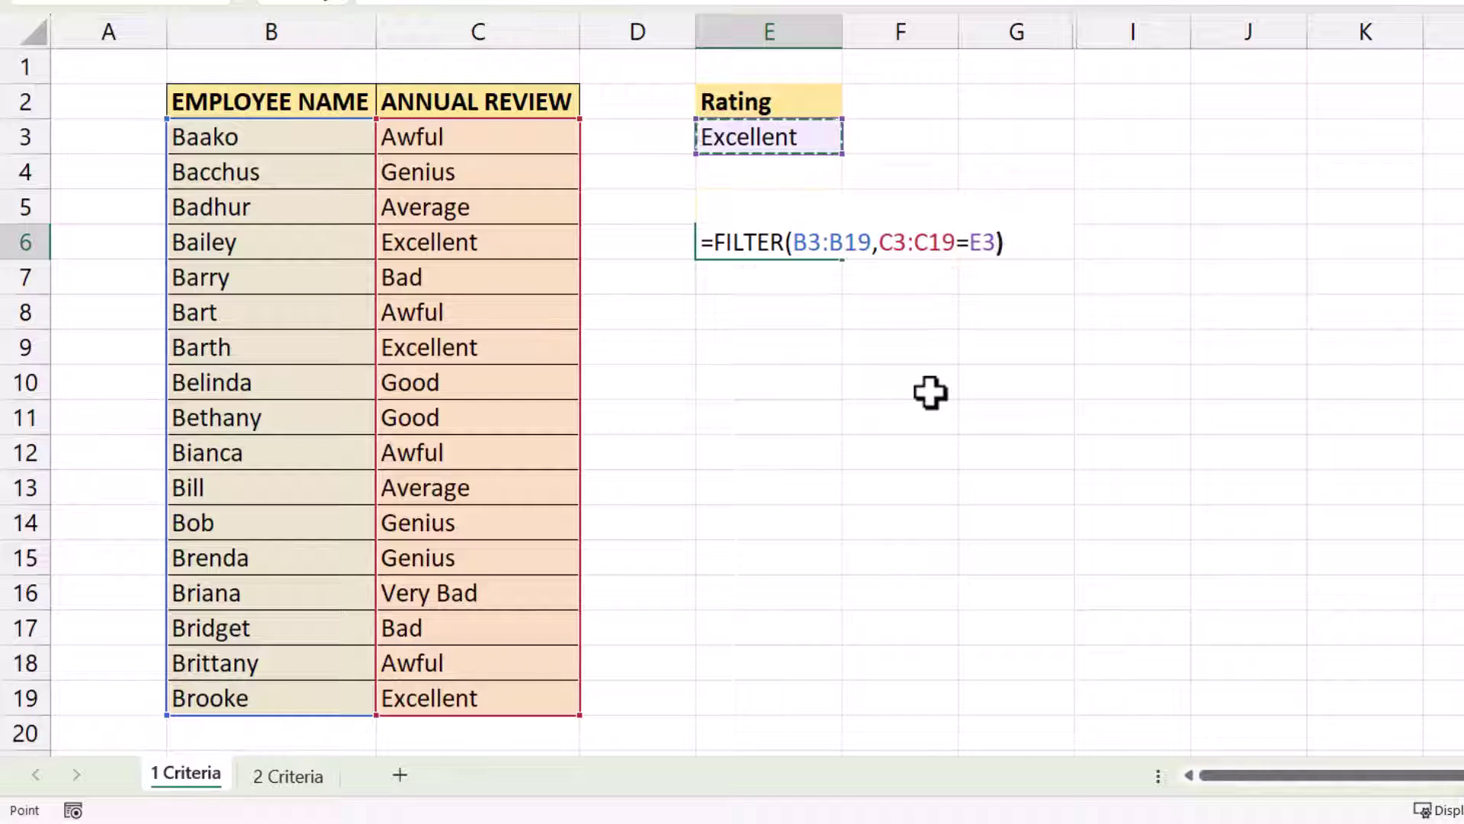
{"action": "key", "text": "Return"}
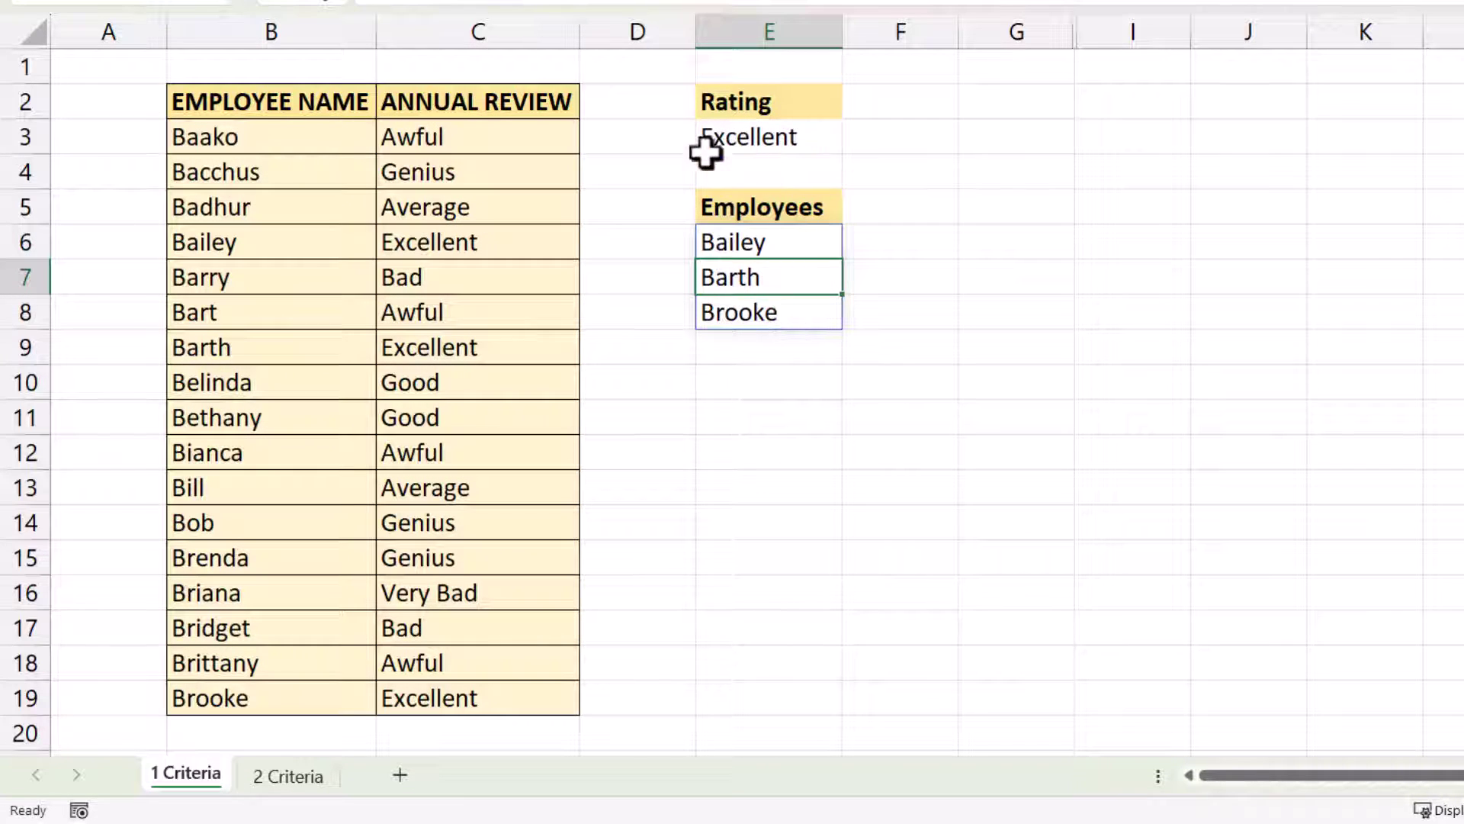
Change the E3 rating to Genius using its dropdown.
{"action": "left_click", "coordinate": [794, 138]}
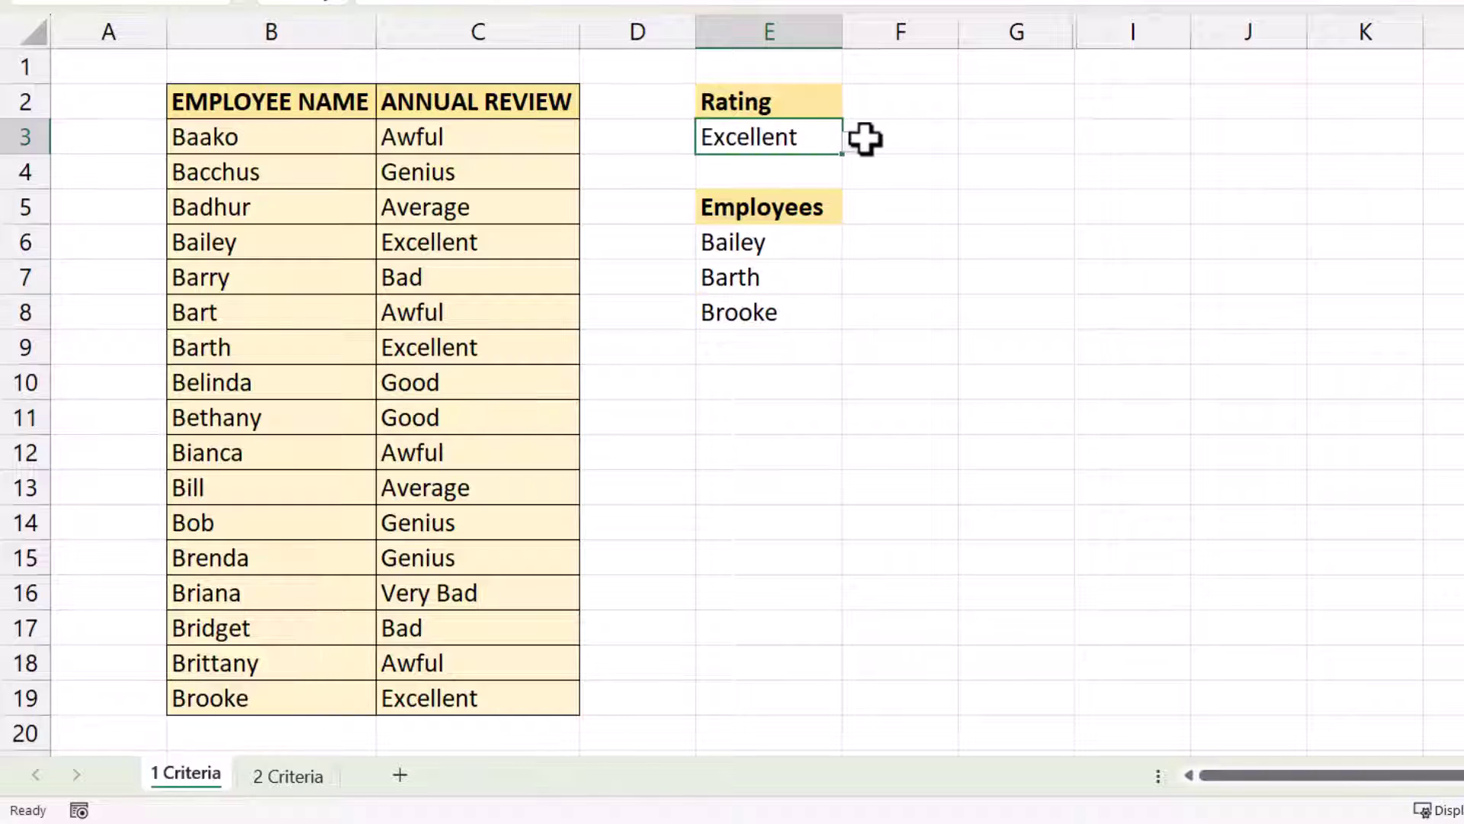
{"action": "left_click", "coordinate": [851, 142]}
{"action": "left_click", "coordinate": [779, 169]}
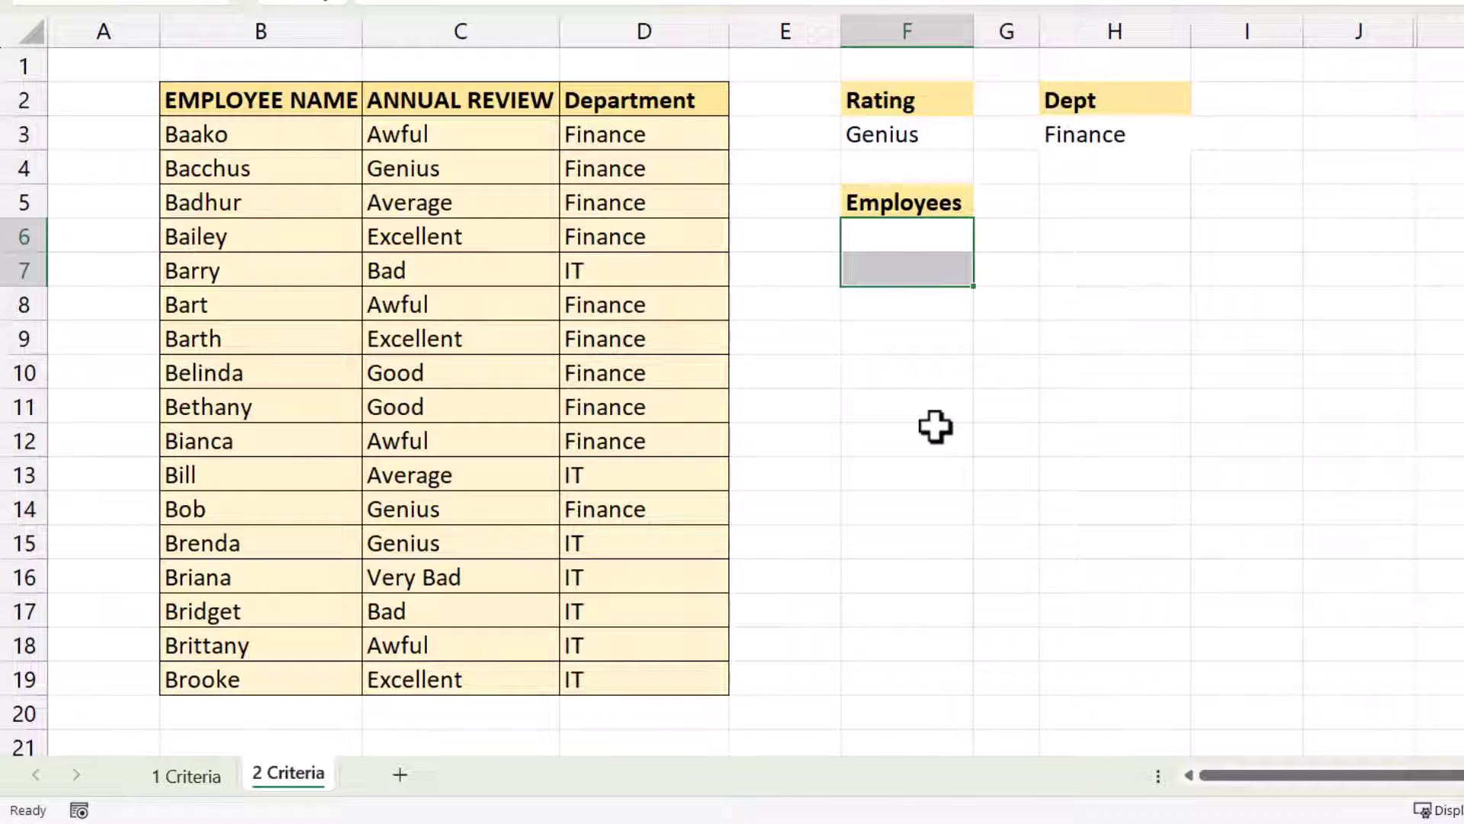
In F6, start the formula =FILTER(B3:B19,(C3:C19=F3)*( for a two-condition filter.
{"action": "left_click", "coordinate": [907, 235]}
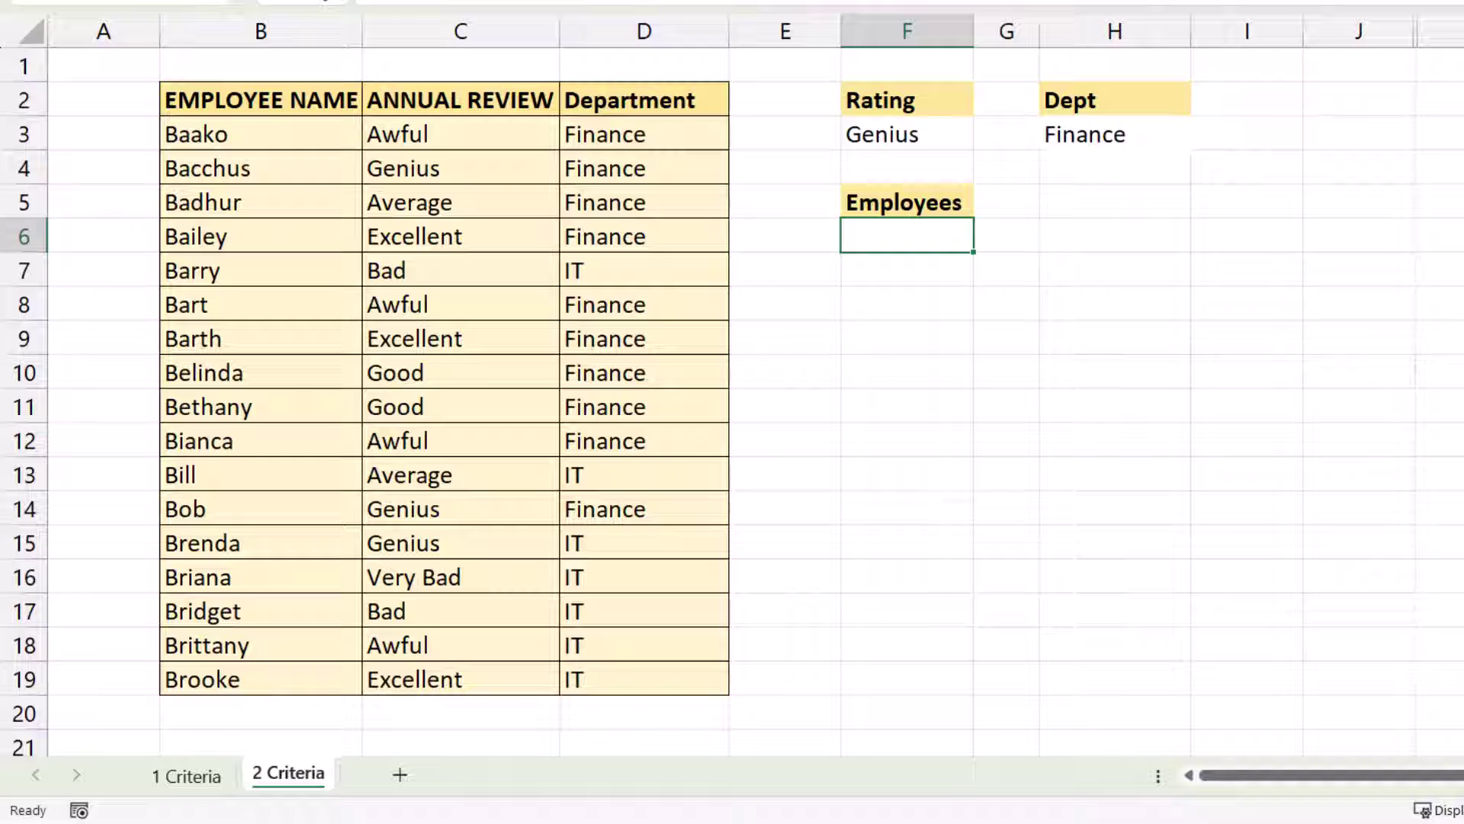
{"action": "type", "text": "=FILT"}
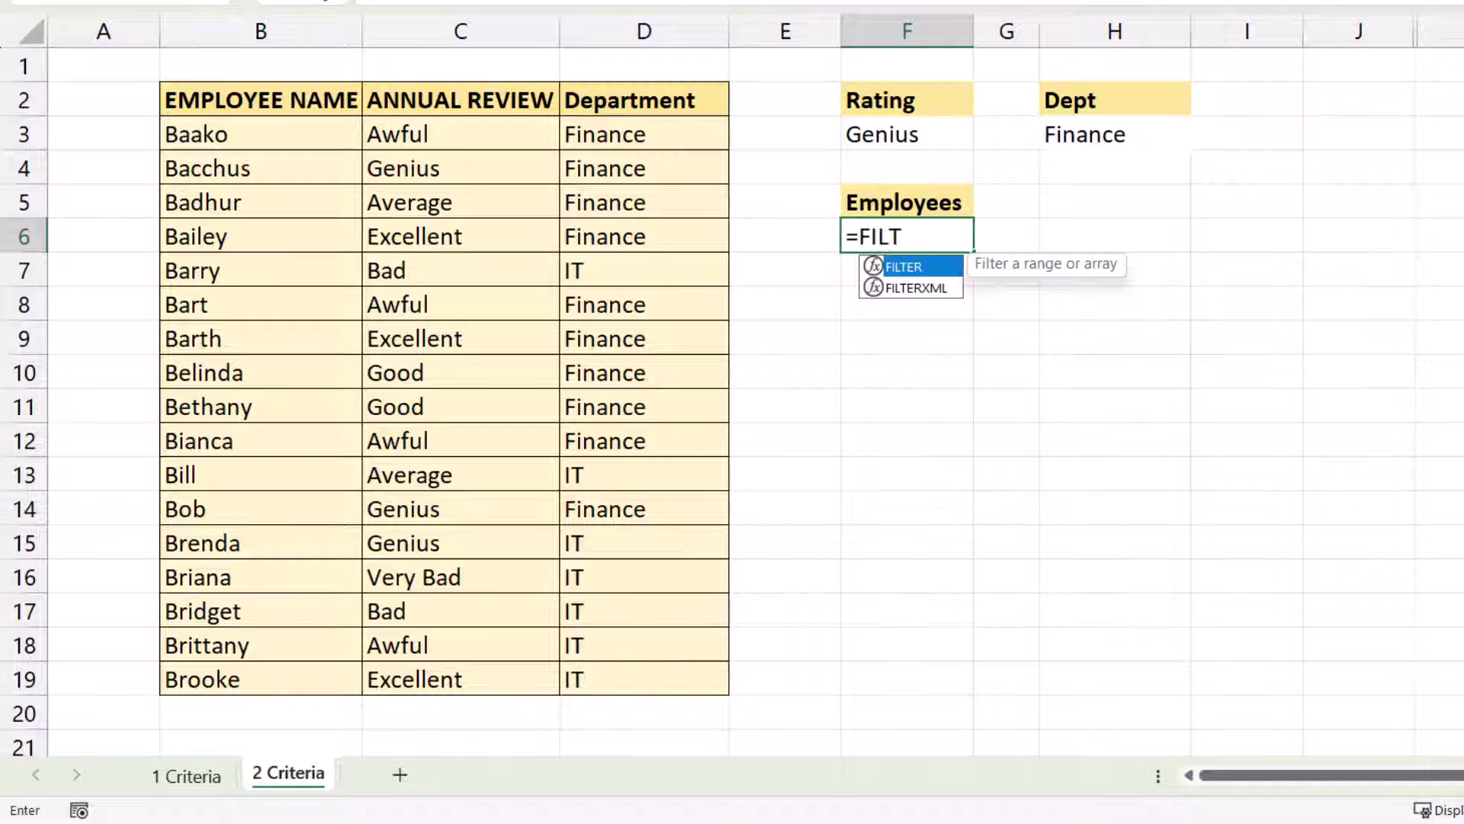
{"action": "type", "text": "ER("}
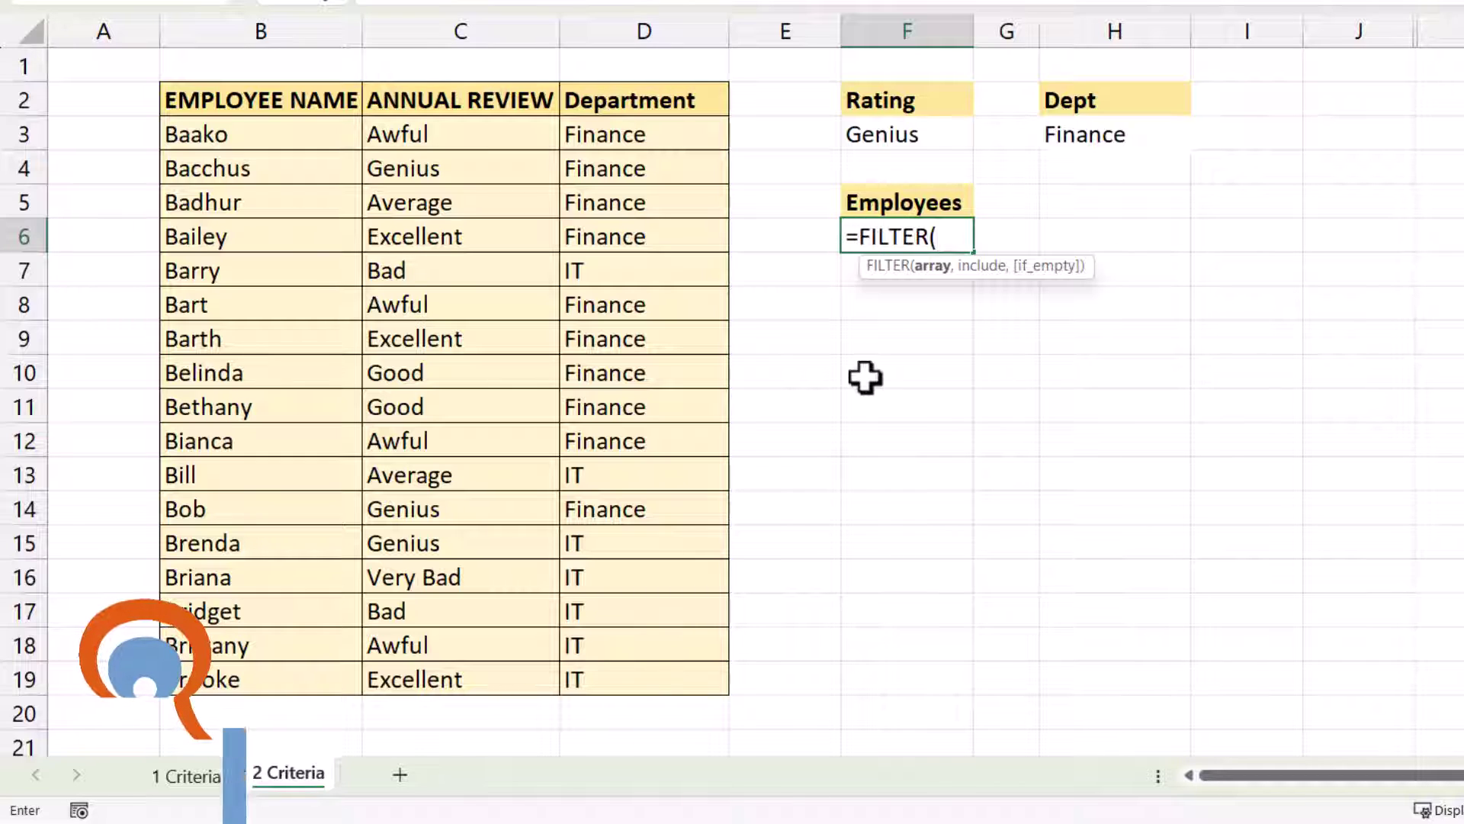
{"action": "left_click_drag", "start_coordinate": [249, 144], "coordinate": [248, 679]}
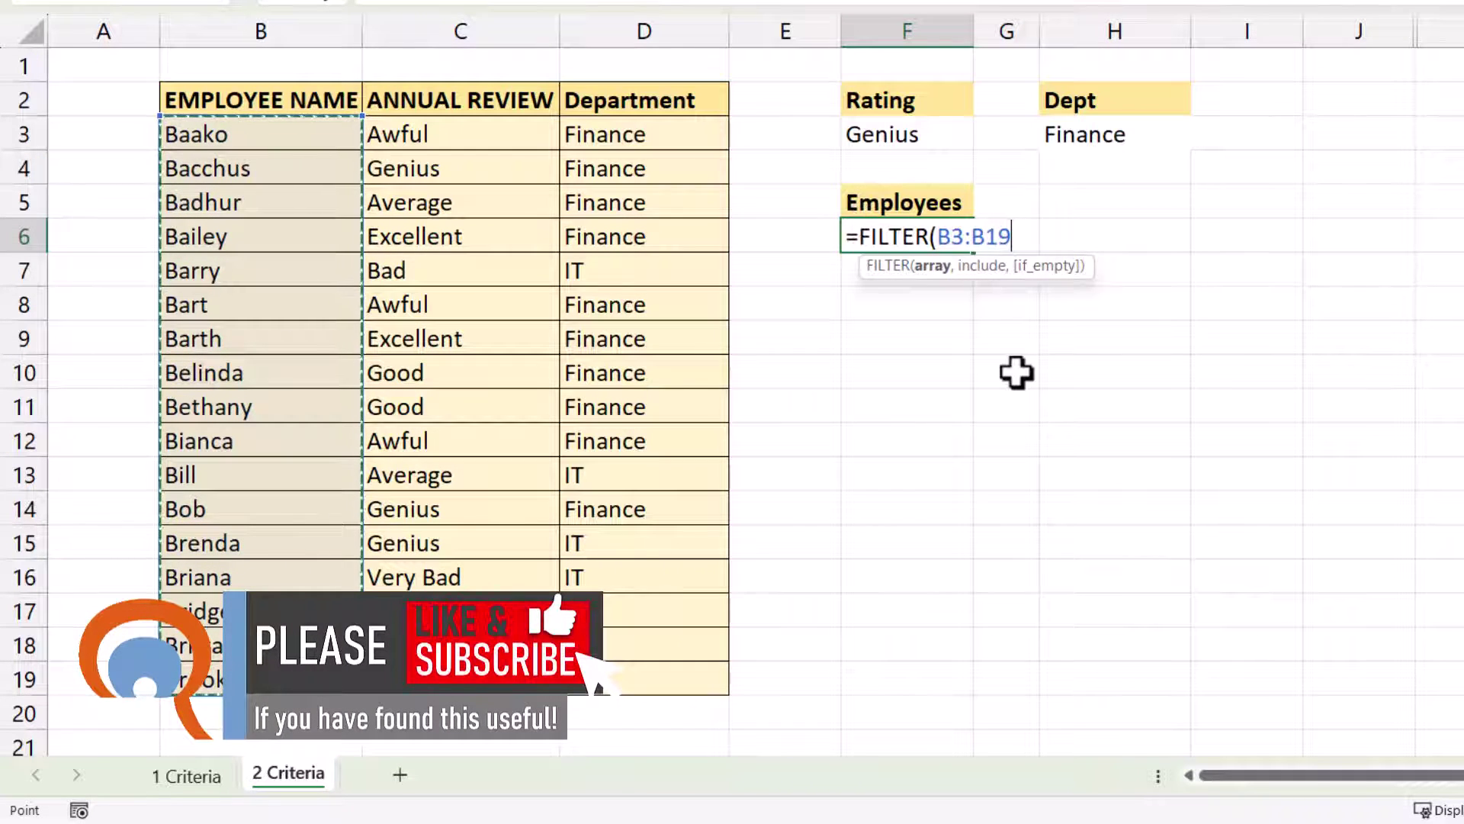
{"action": "type", "text": ",("}
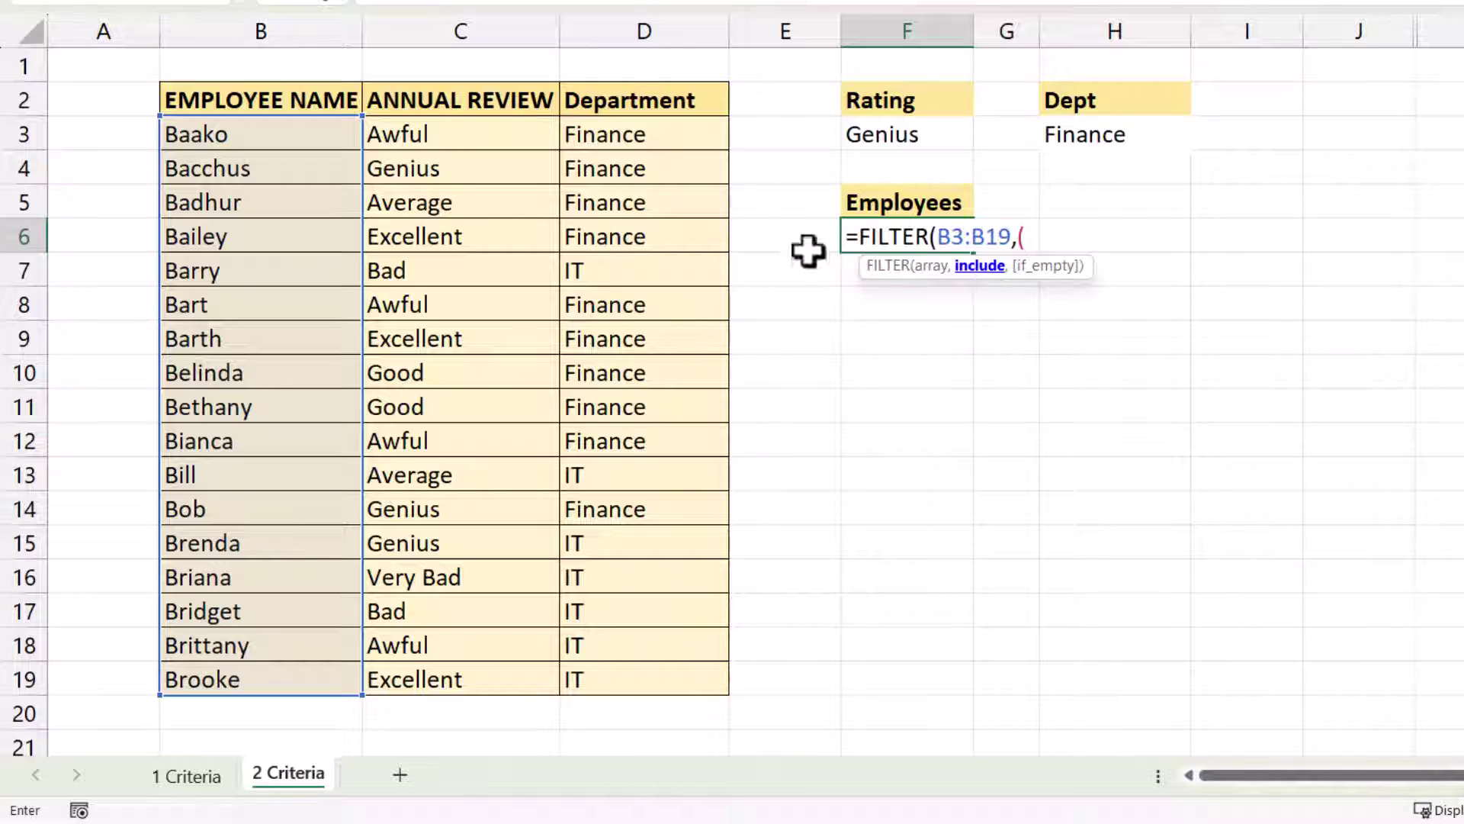
{"action": "left_click_drag", "start_coordinate": [456, 134], "coordinate": [453, 671]}
{"action": "type", "text": "="}
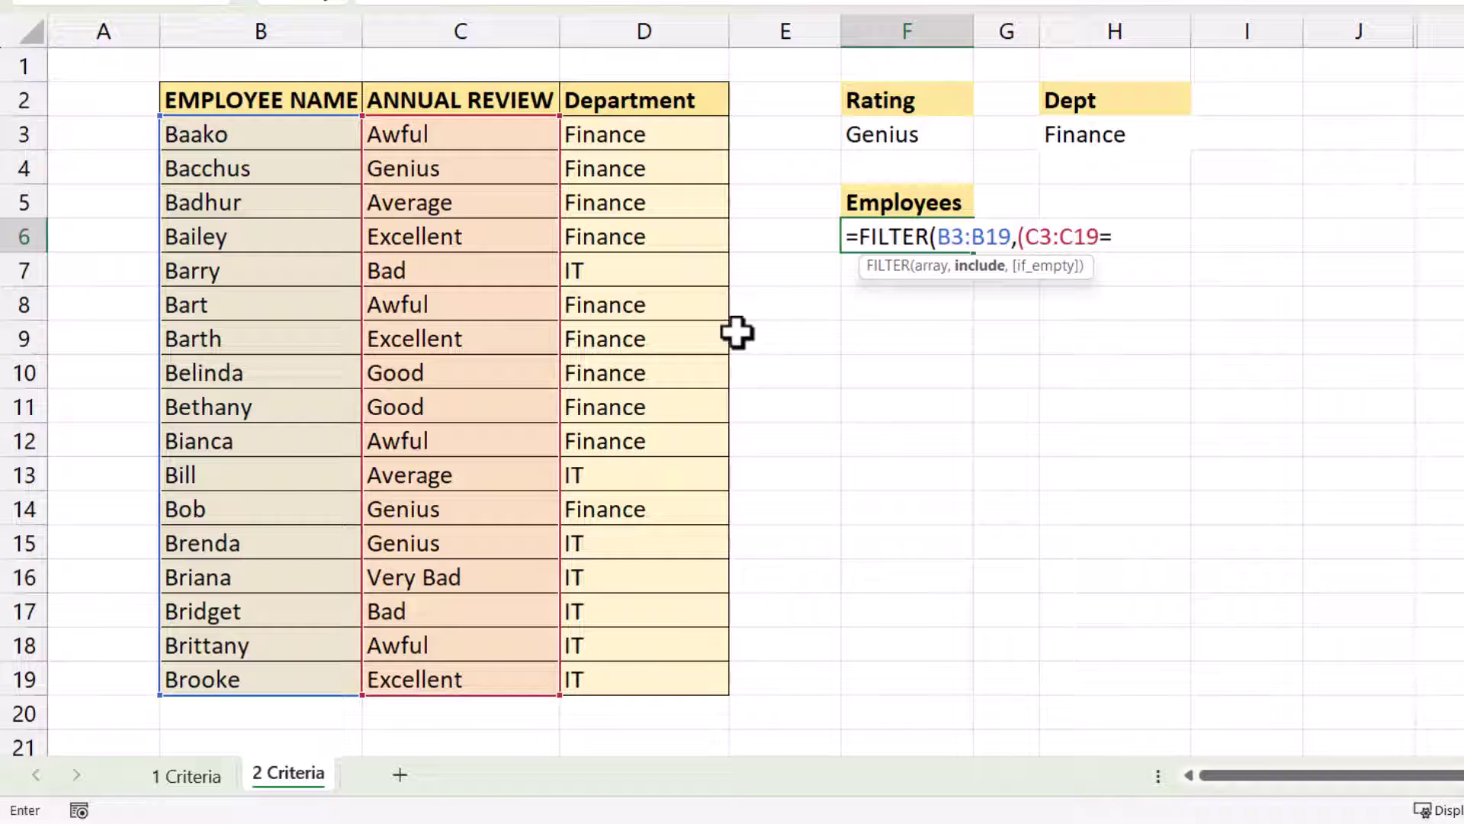
{"action": "left_click", "coordinate": [895, 136]}
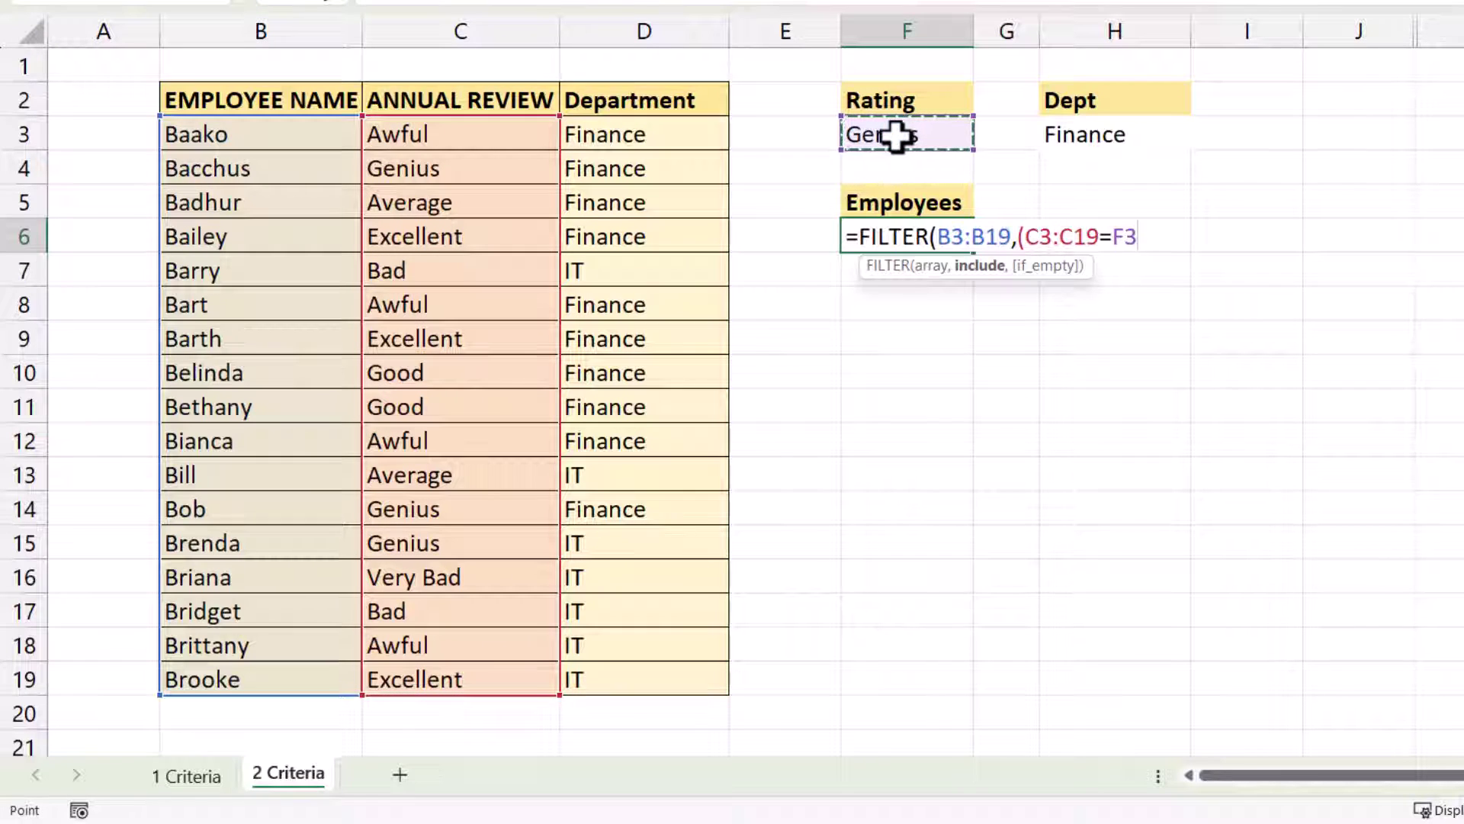
{"action": "type", "text": ")*("}
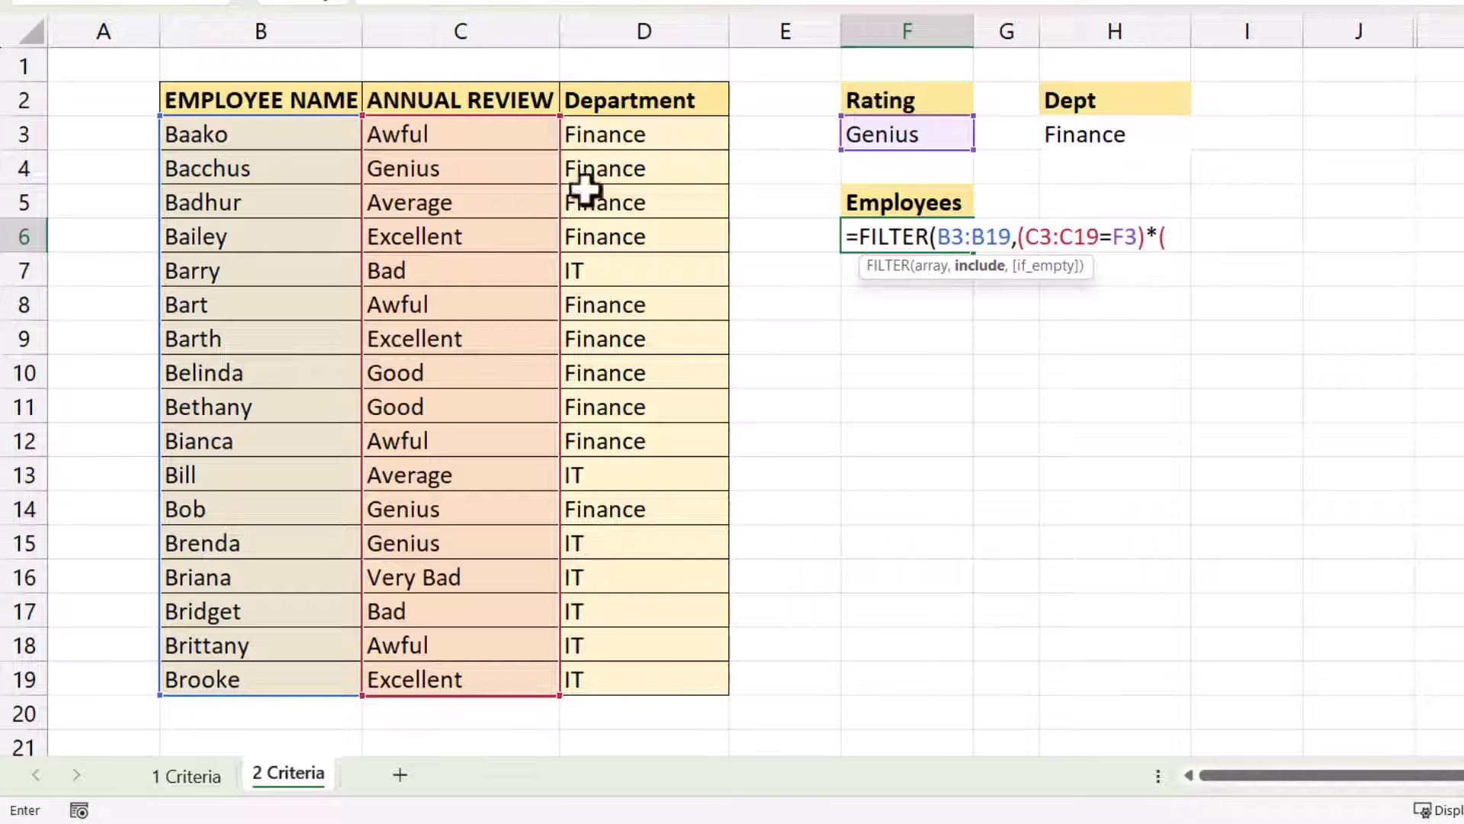
Finish F6 with the (D3:D19=H3) condition and a "No employees found" fallback.
{"action": "left_click_drag", "start_coordinate": [654, 138], "coordinate": [637, 673]}
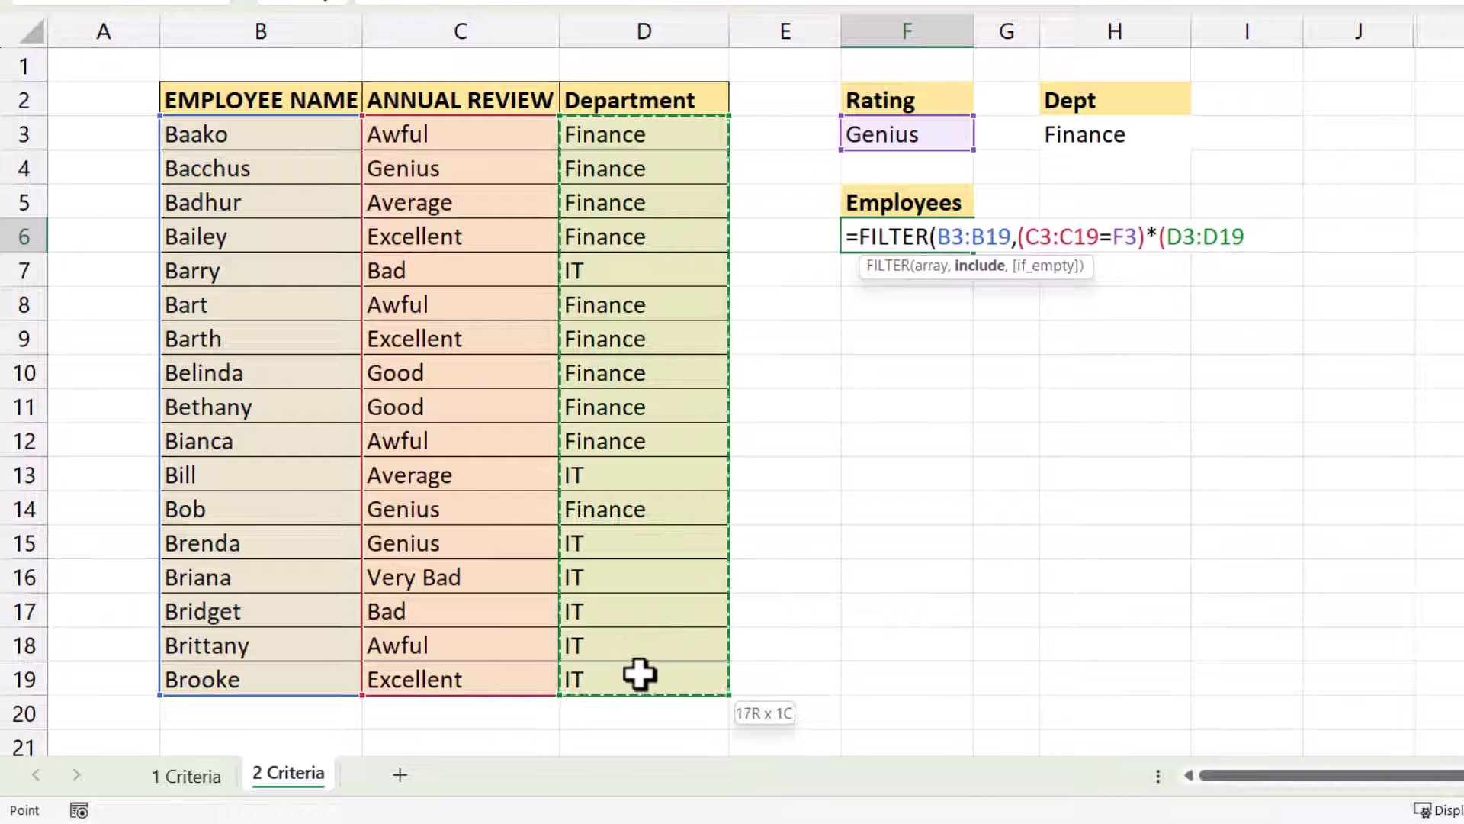
{"action": "type", "text": "="}
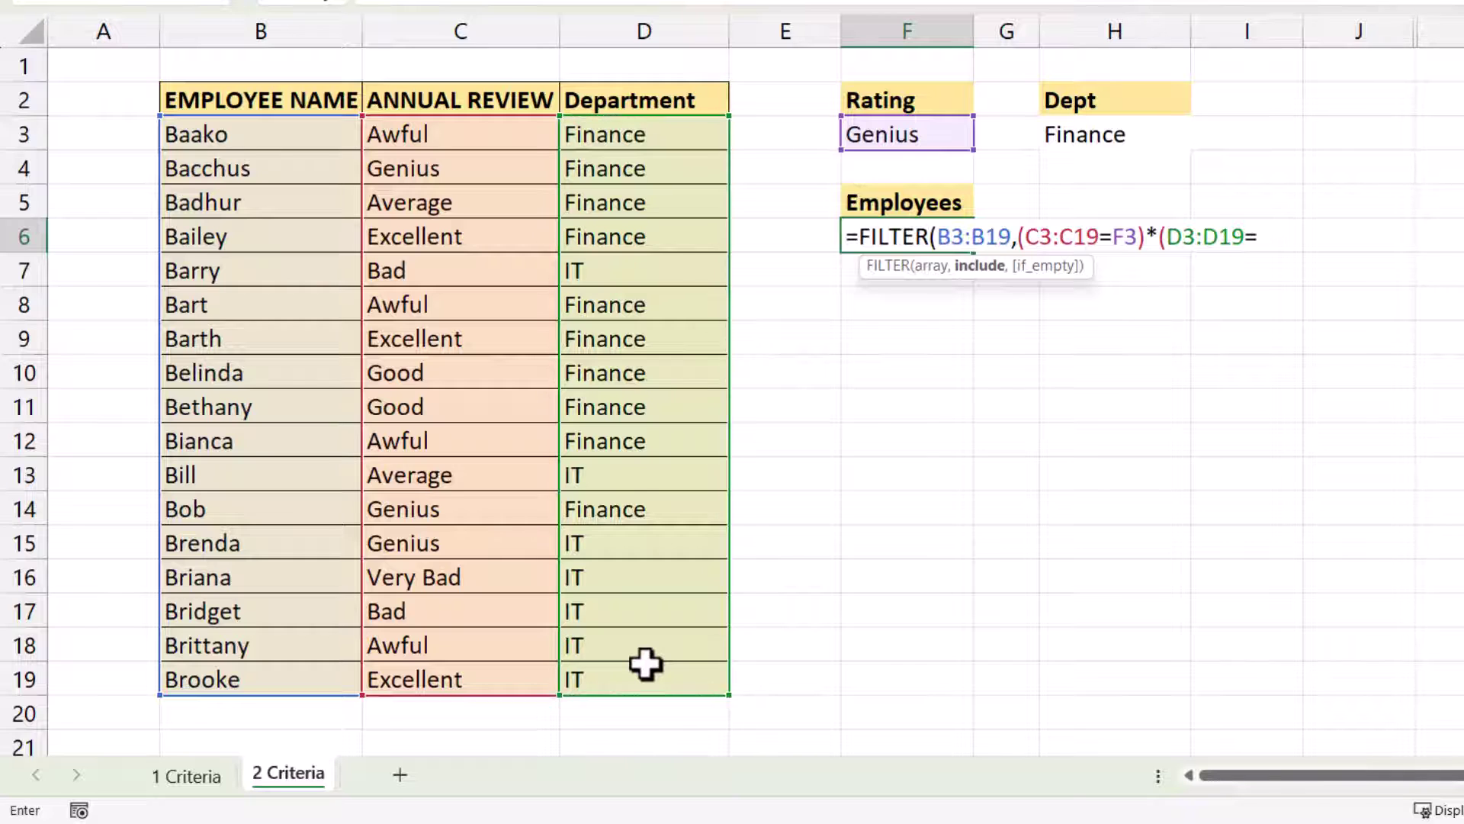
{"action": "left_click", "coordinate": [1115, 133]}
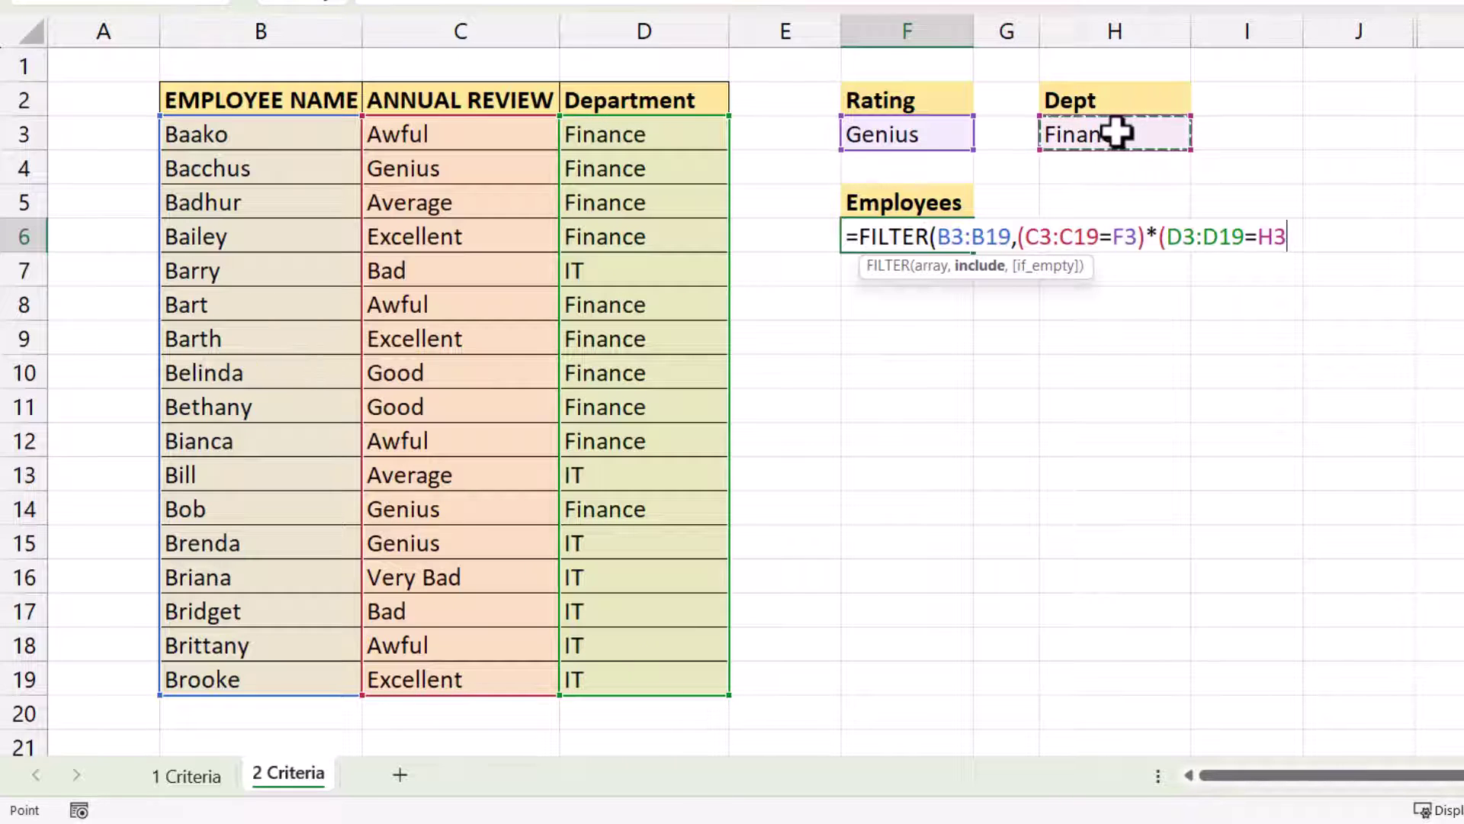
{"action": "type", "text": "),\"N"}
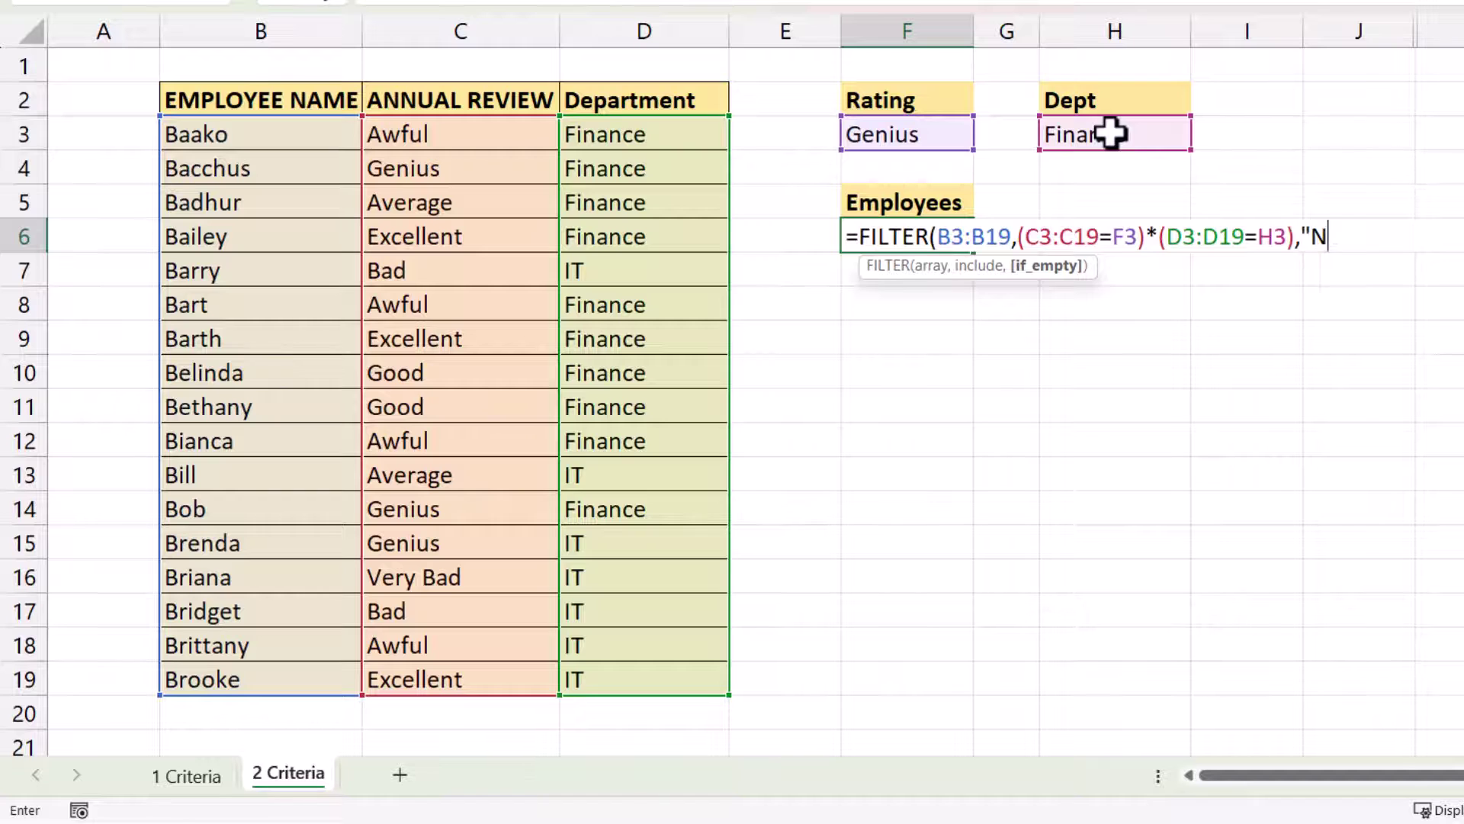
{"action": "type", "text": "employees found"}
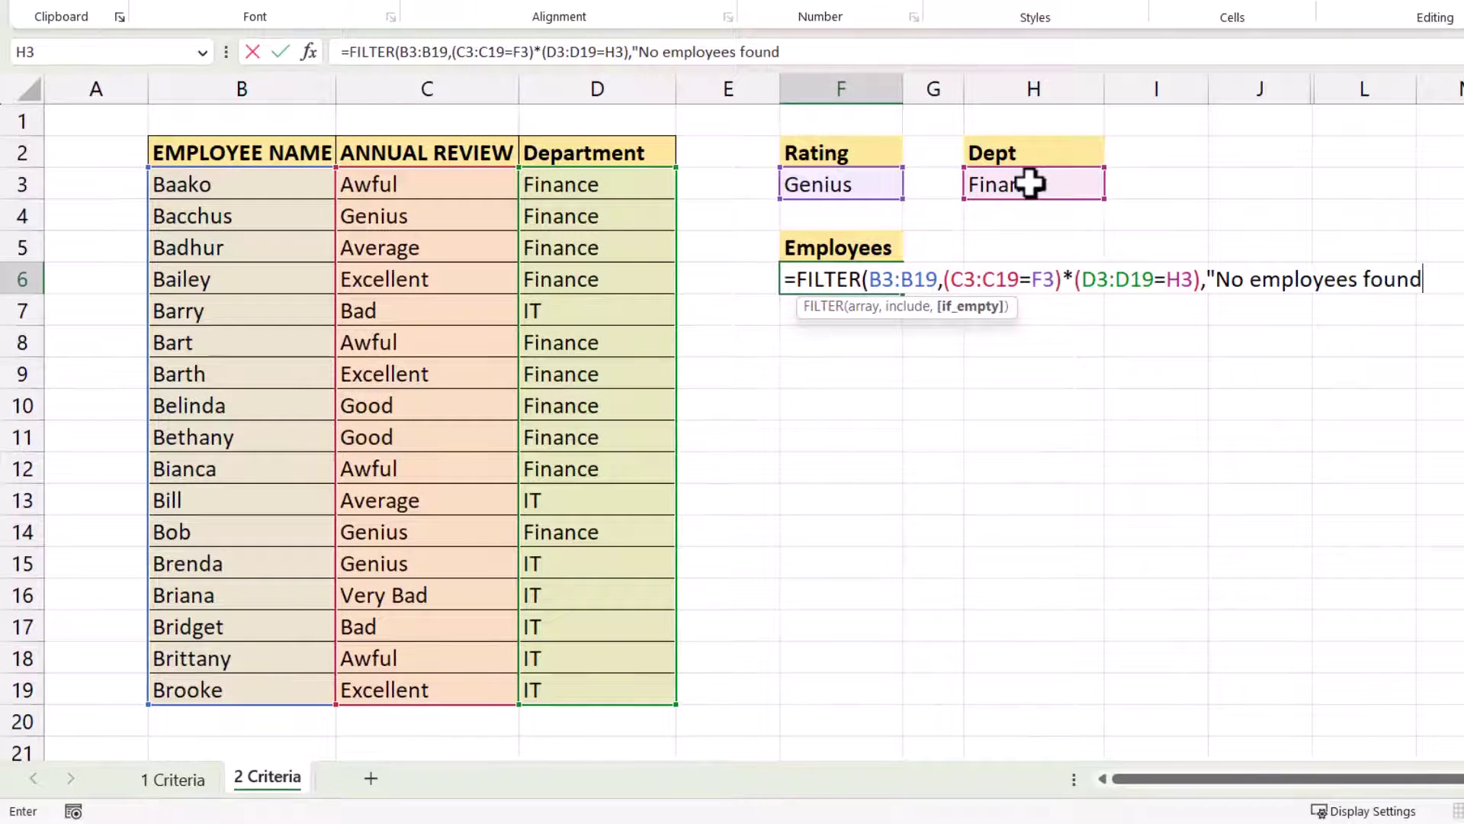
{"action": "type", "text": "\")"}
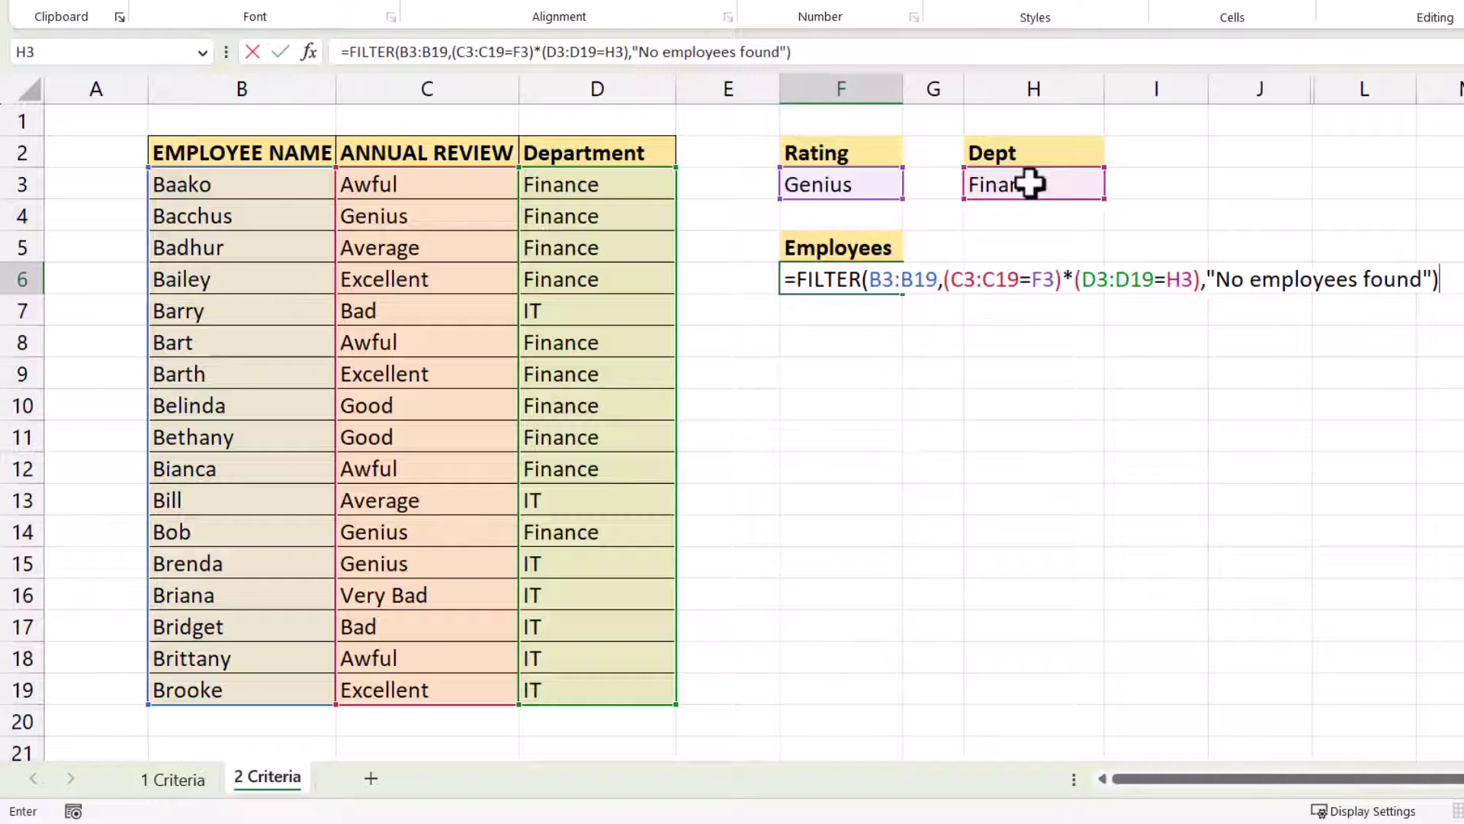
{"action": "key", "text": "Return"}
Test the filter with Rating Good and Dept IT.
{"action": "left_click", "coordinate": [884, 184]}
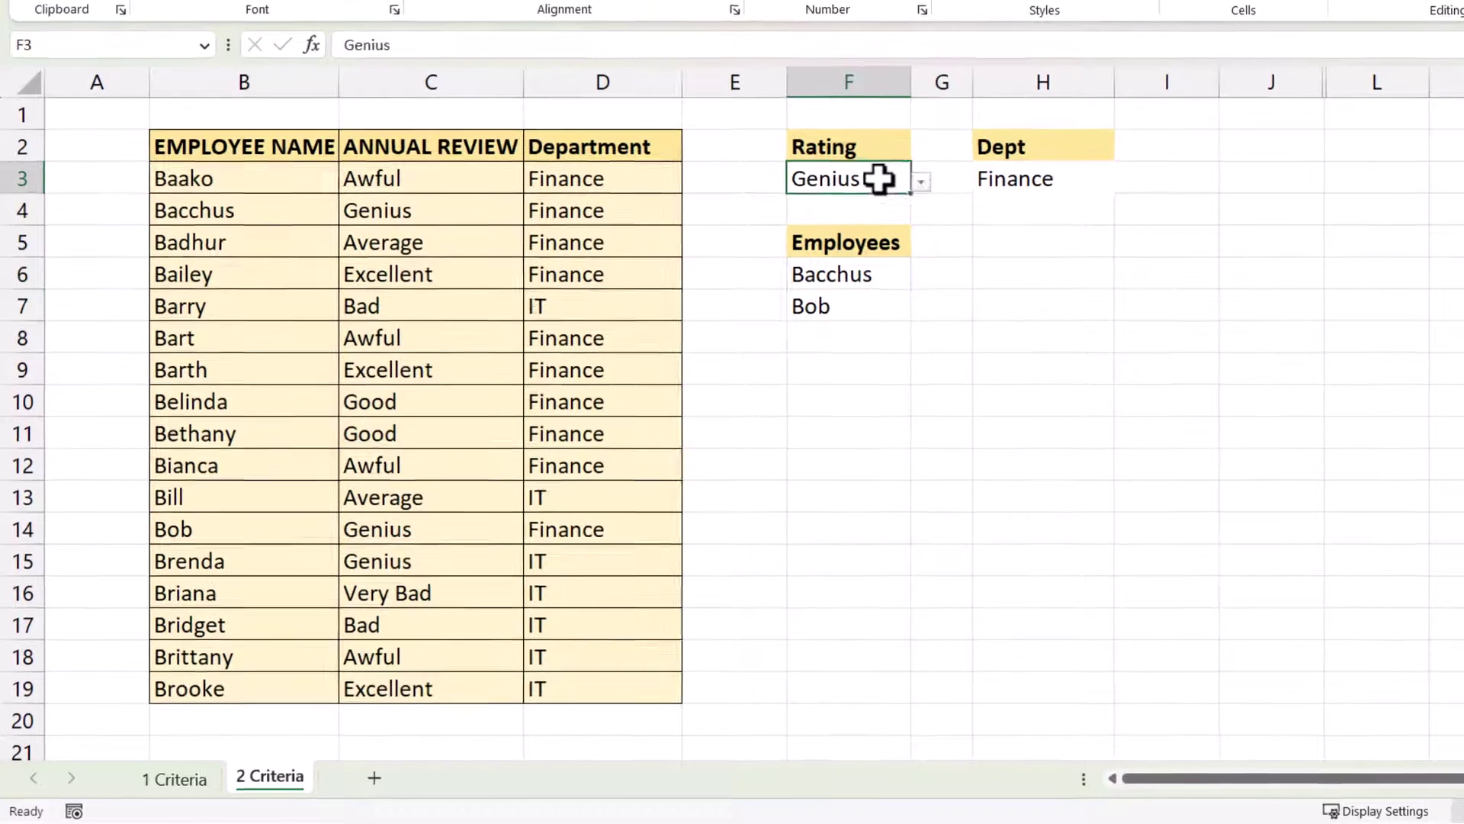
{"action": "left_click", "coordinate": [912, 186]}
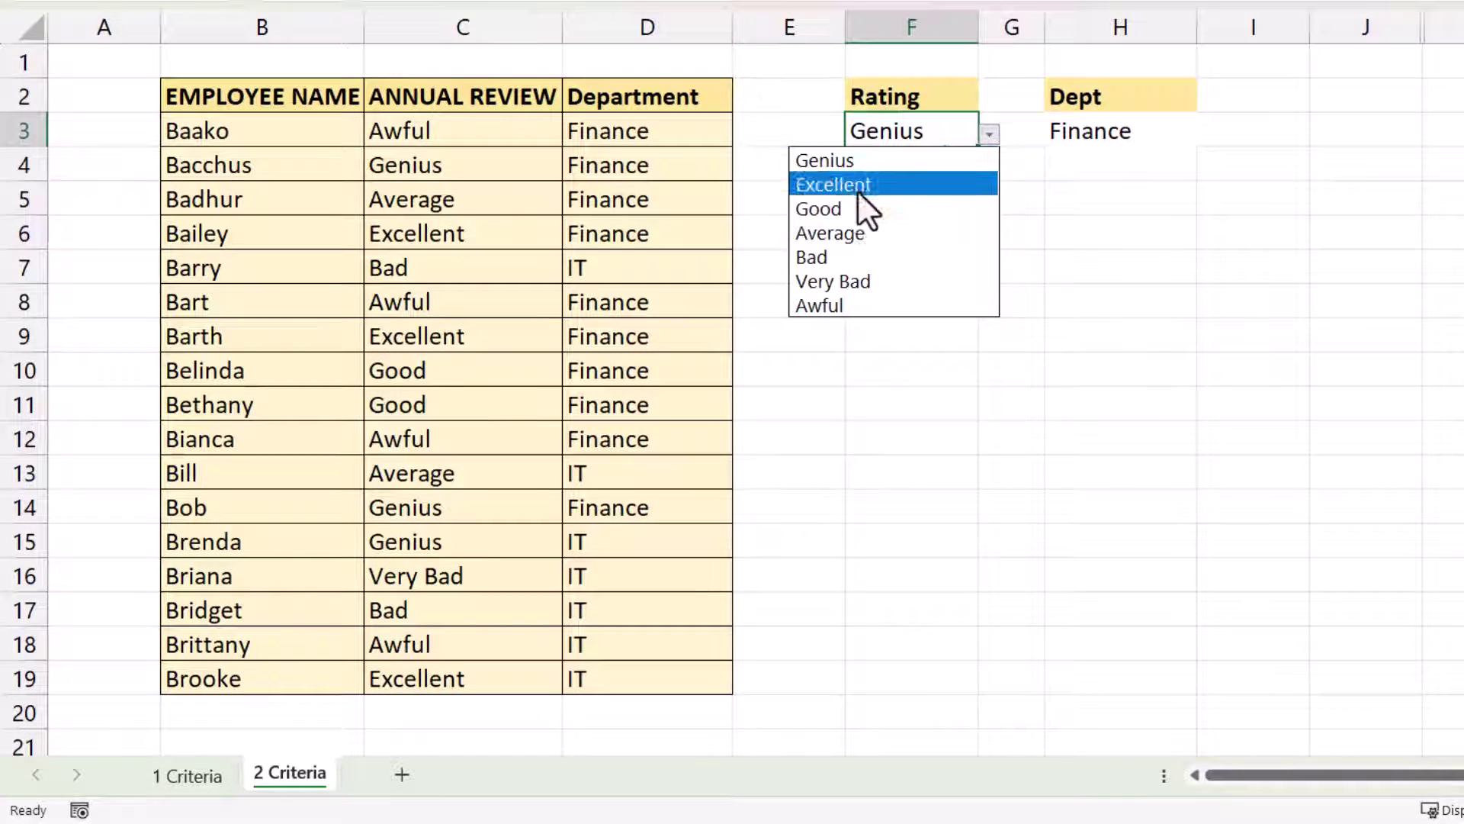
{"action": "left_click", "coordinate": [850, 210]}
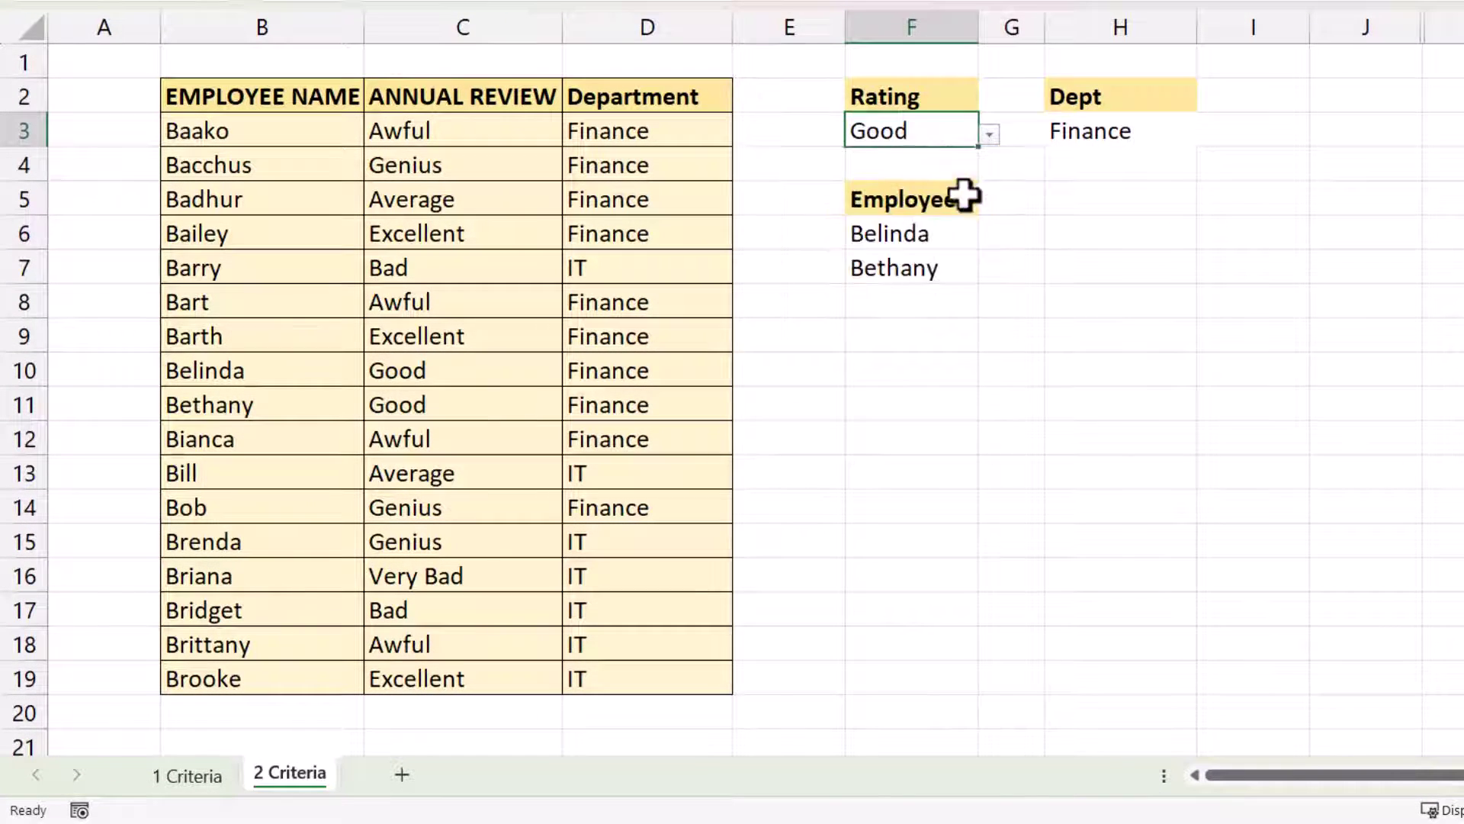
{"action": "left_click", "coordinate": [1125, 134]}
{"action": "left_click", "coordinate": [1206, 138]}
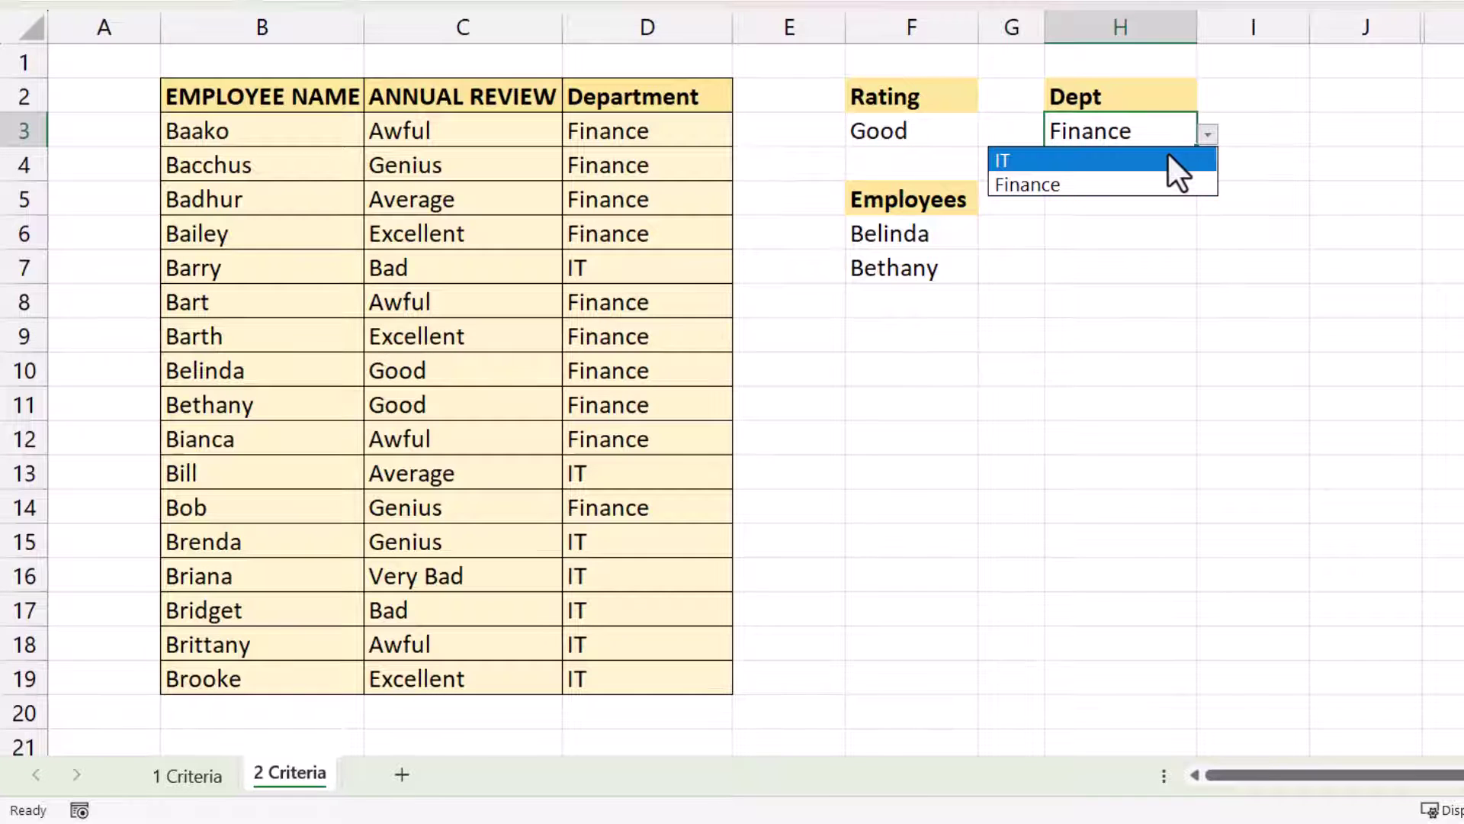
{"action": "left_click", "coordinate": [1168, 153]}
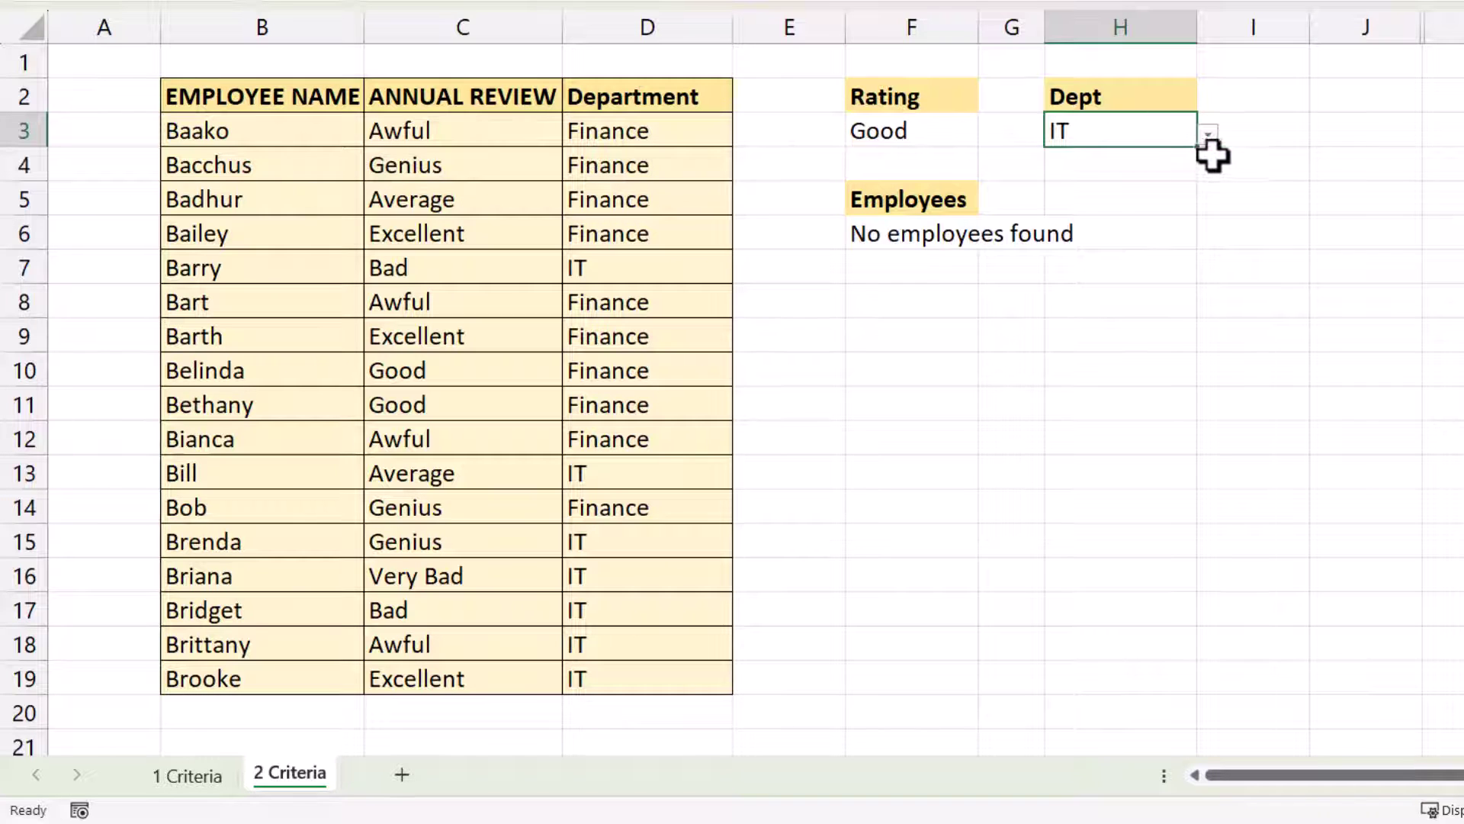
Switch the Rating to Excellent and the Dept to Finance.
{"action": "left_click", "coordinate": [964, 127]}
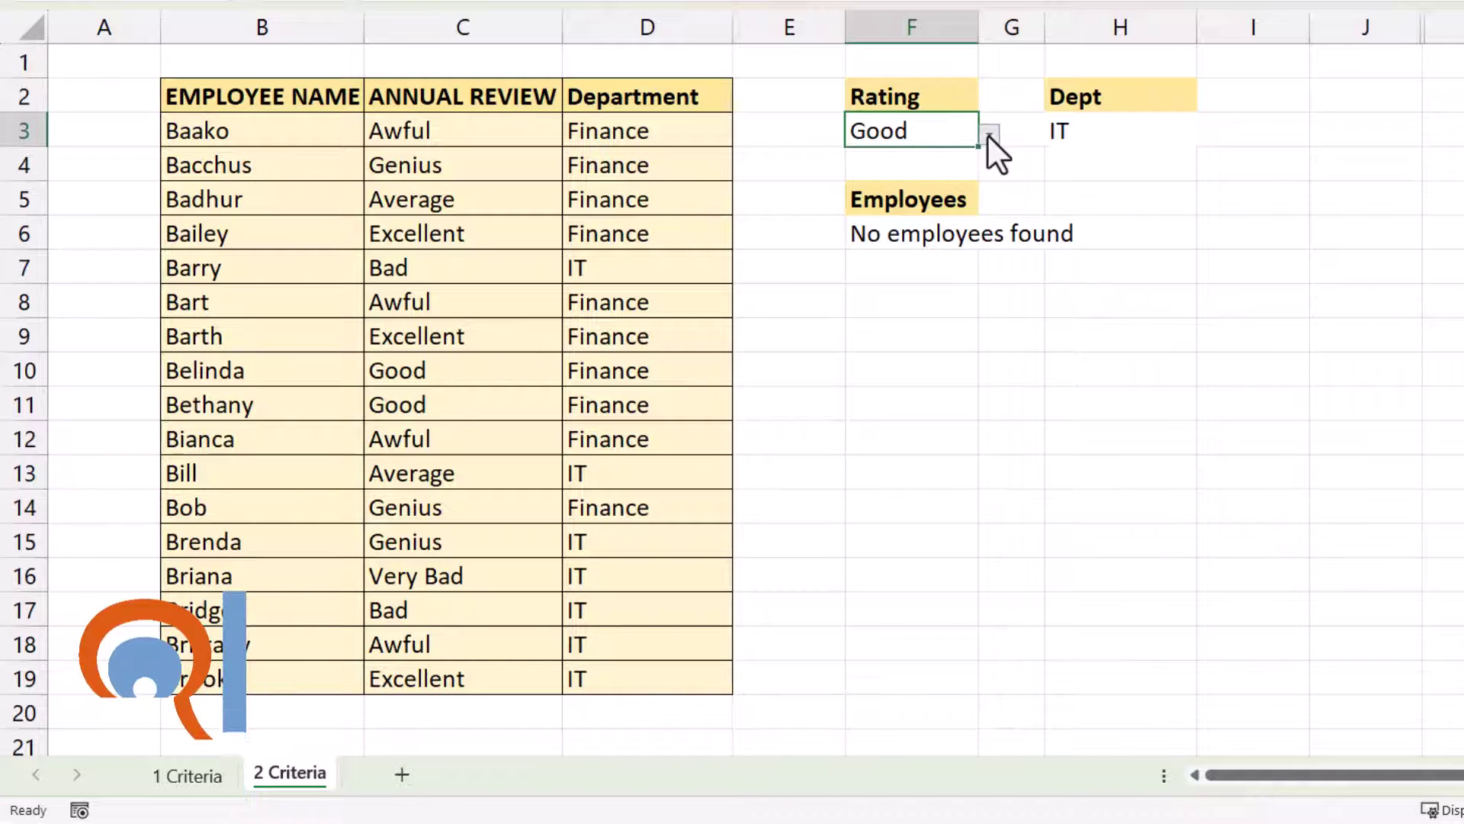
{"action": "left_click", "coordinate": [988, 135]}
{"action": "left_click", "coordinate": [818, 183]}
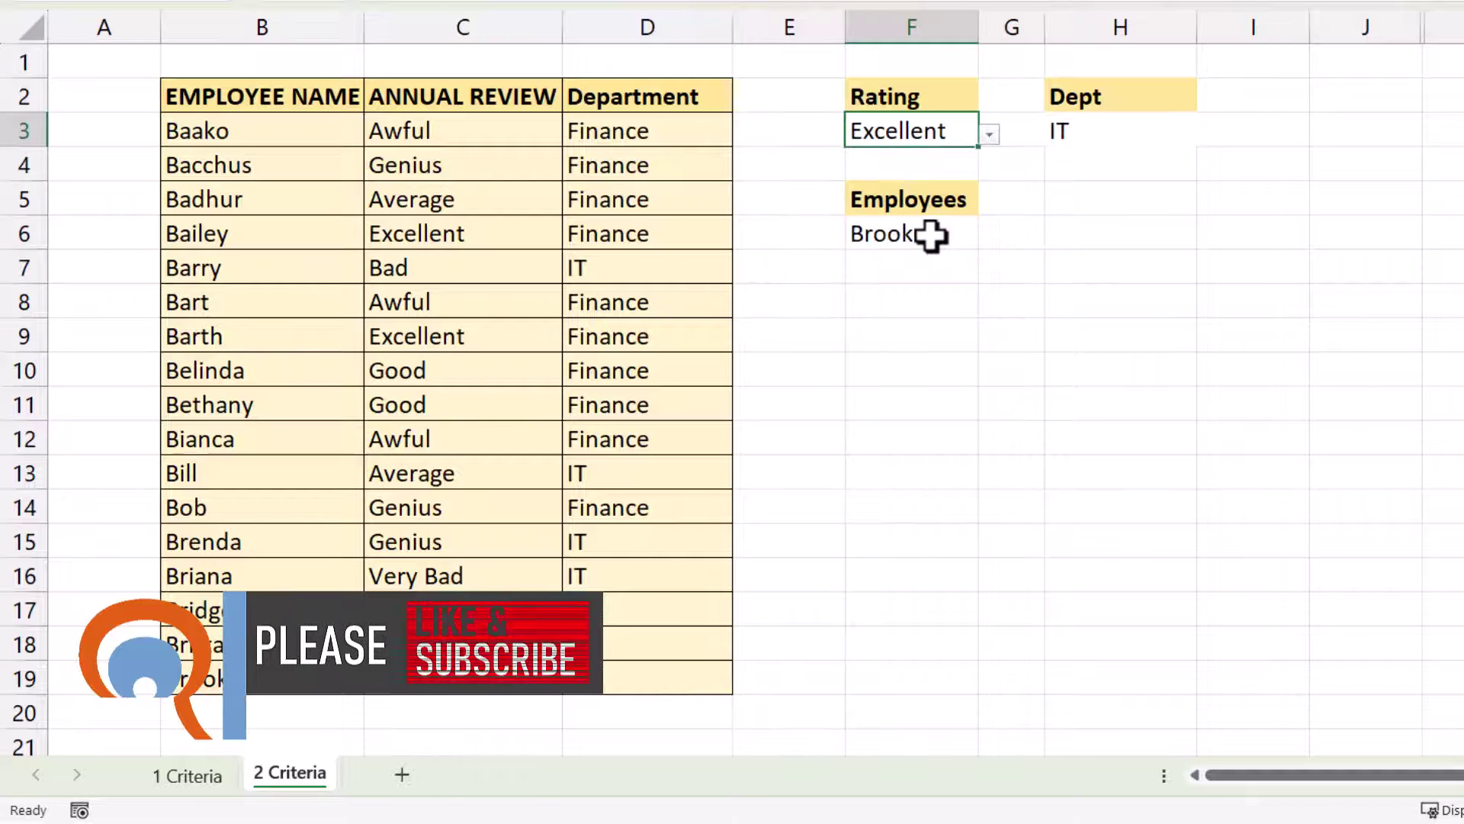
{"action": "left_click", "coordinate": [1128, 130]}
{"action": "left_click", "coordinate": [1211, 134]}
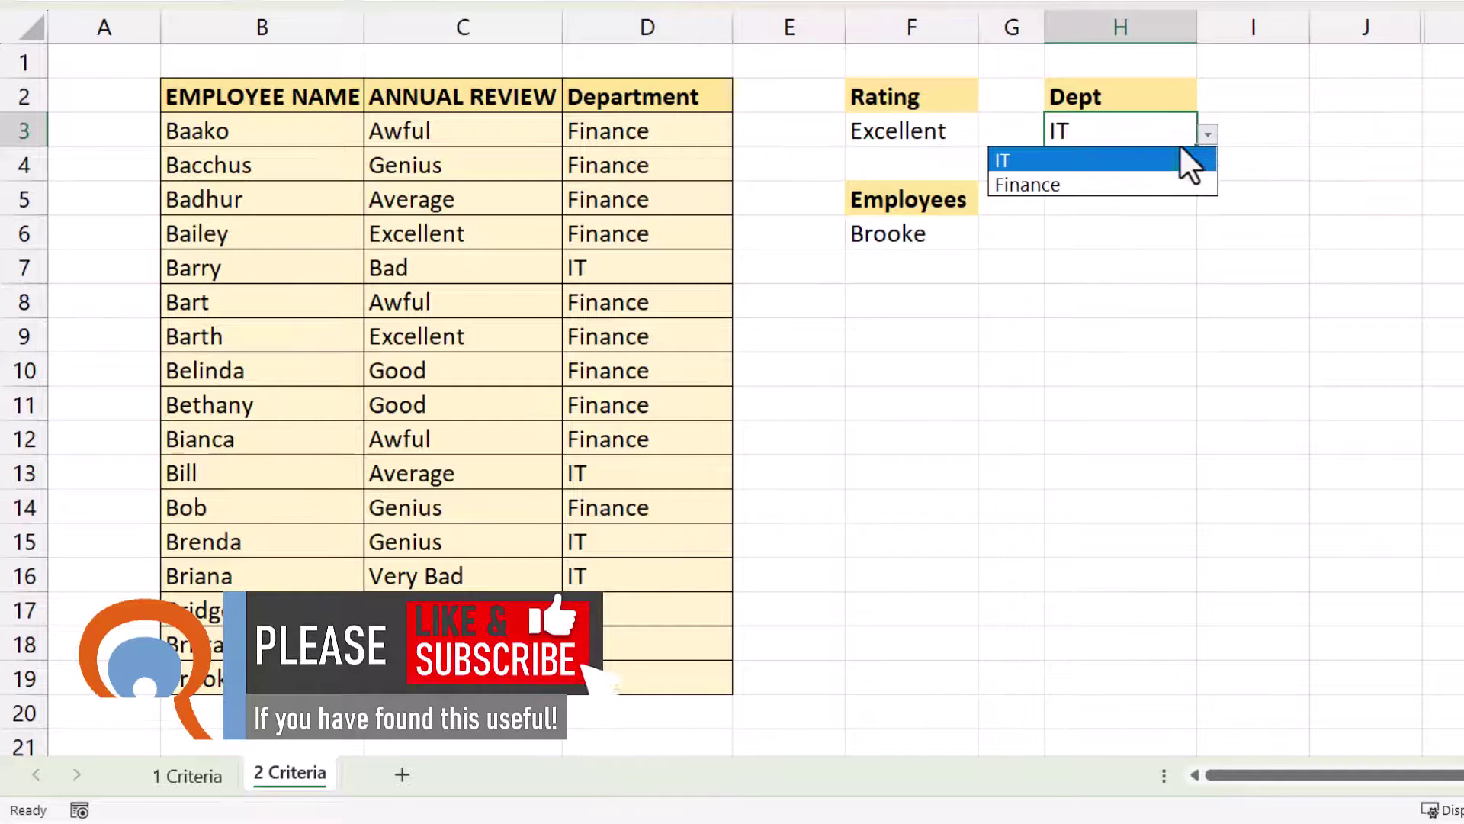
{"action": "left_click", "coordinate": [1092, 185]}
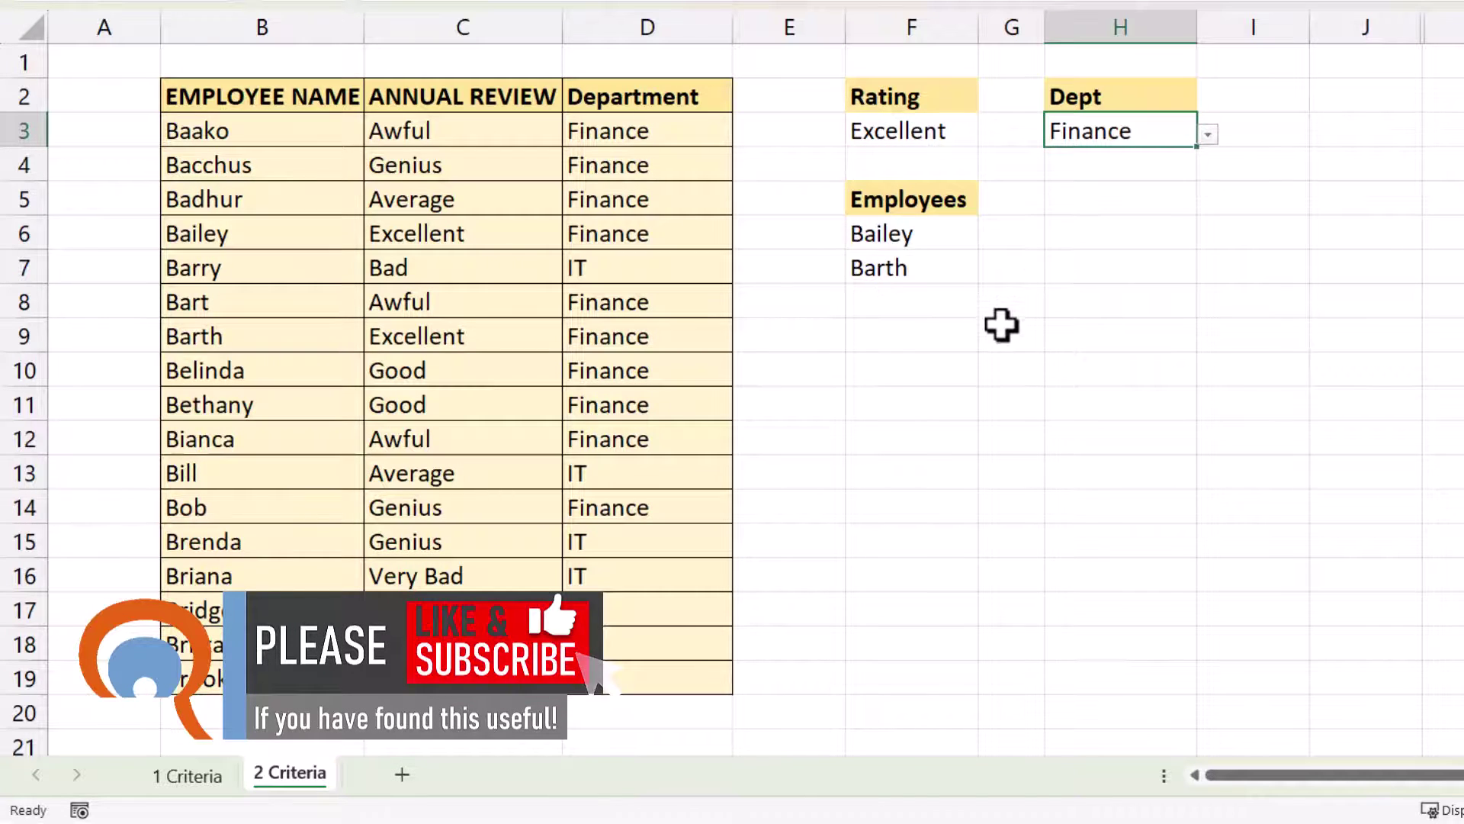